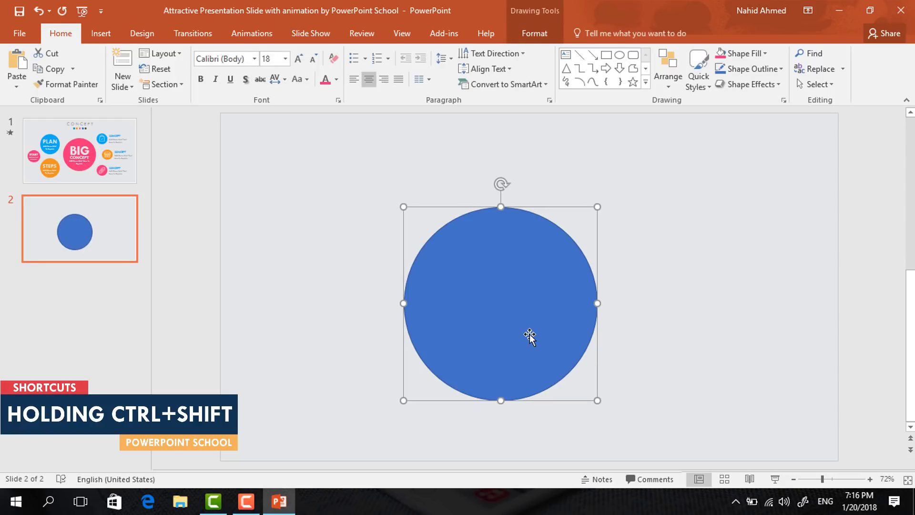
Move the big circle to the middle of slide 2, fill it with the recent pink, and remove its outline
{"action": "left_click_drag", "start_coordinate": [529, 333], "coordinate": [558, 339]}
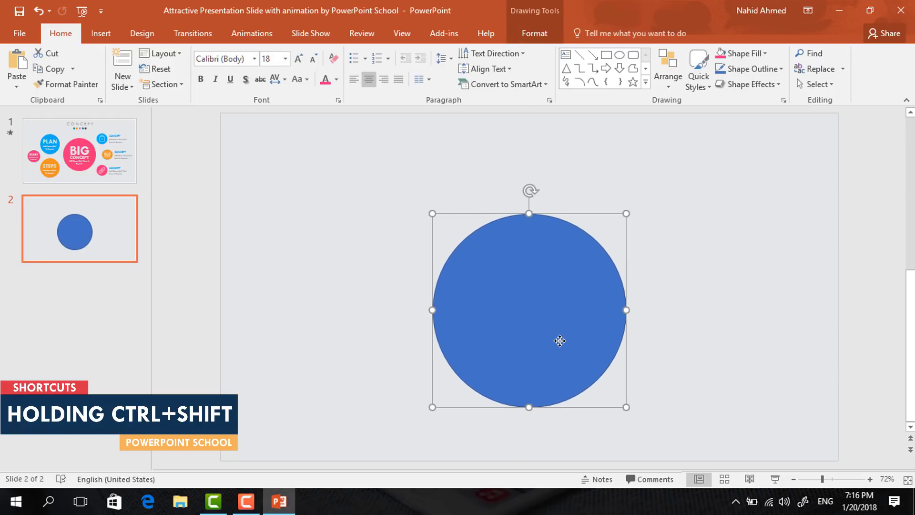
{"action": "left_click", "coordinate": [534, 32]}
{"action": "left_click", "coordinate": [355, 54]}
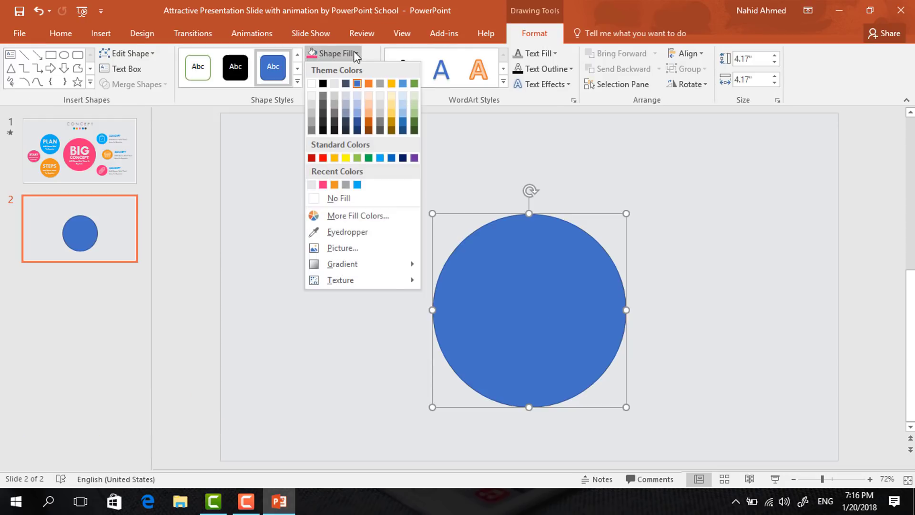
{"action": "left_click", "coordinate": [324, 187]}
{"action": "left_click", "coordinate": [365, 70]}
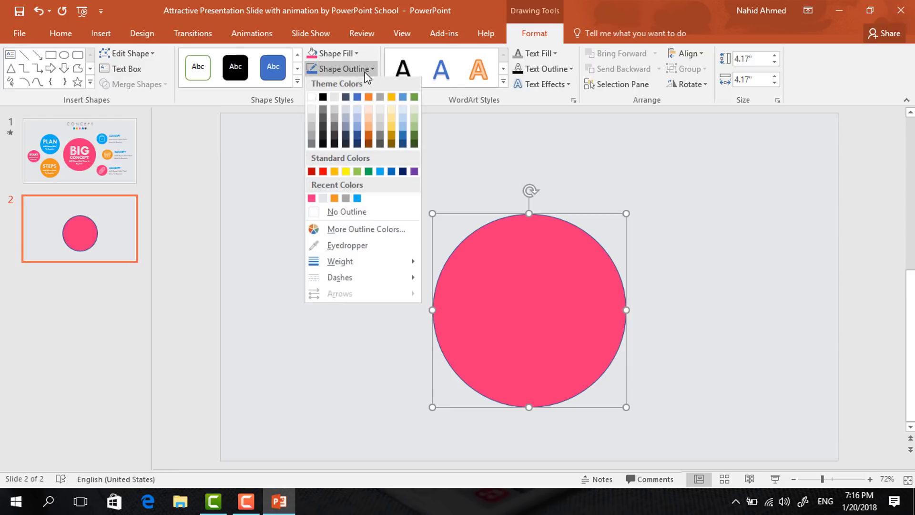
{"action": "left_click", "coordinate": [338, 214]}
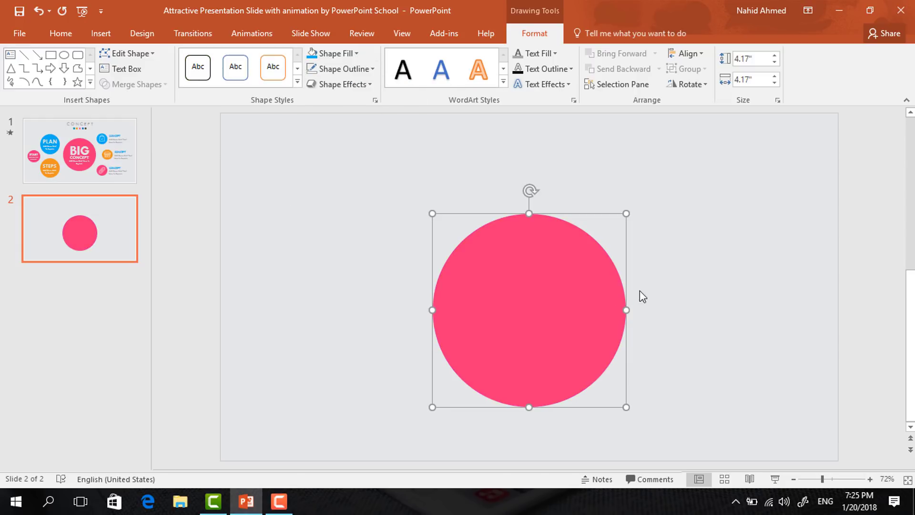
{"action": "left_click", "coordinate": [648, 297]}
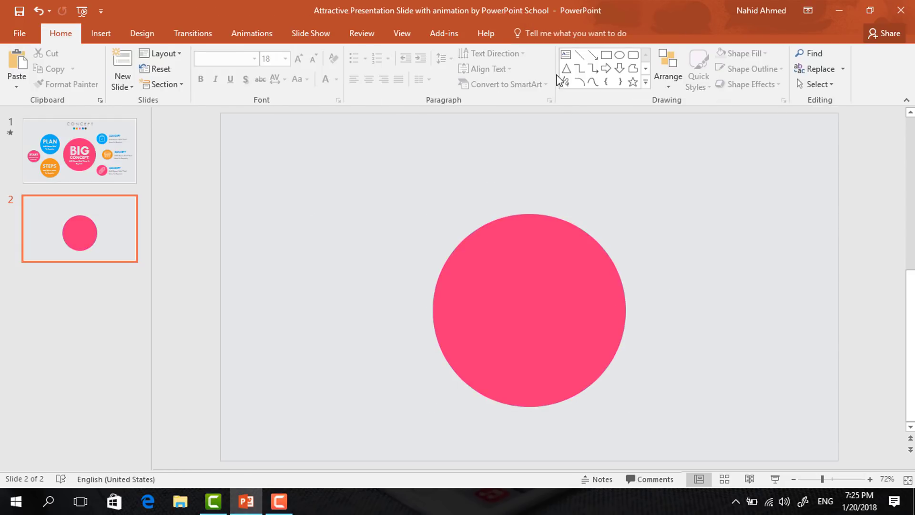
{"action": "left_click", "coordinate": [566, 55]}
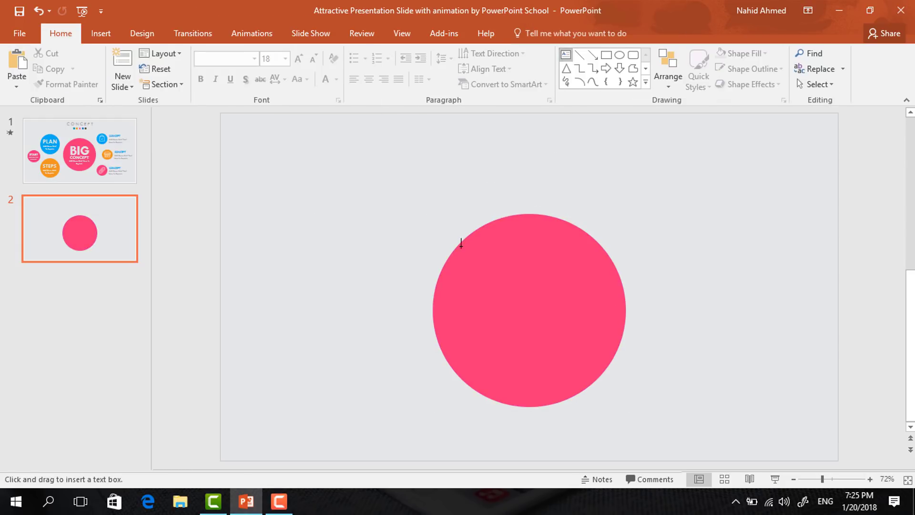
Type BIG in a new text box over the circle and set it to Tw Cen MT size 115
{"action": "mouse_move", "coordinate": [462, 245]}
{"action": "left_mouse_down"}
{"action": "mouse_move", "coordinate": [549, 310]}
{"action": "mouse_move", "coordinate": [606, 337]}
{"action": "left_mouse_up"}
{"action": "type", "text": "BIG"}
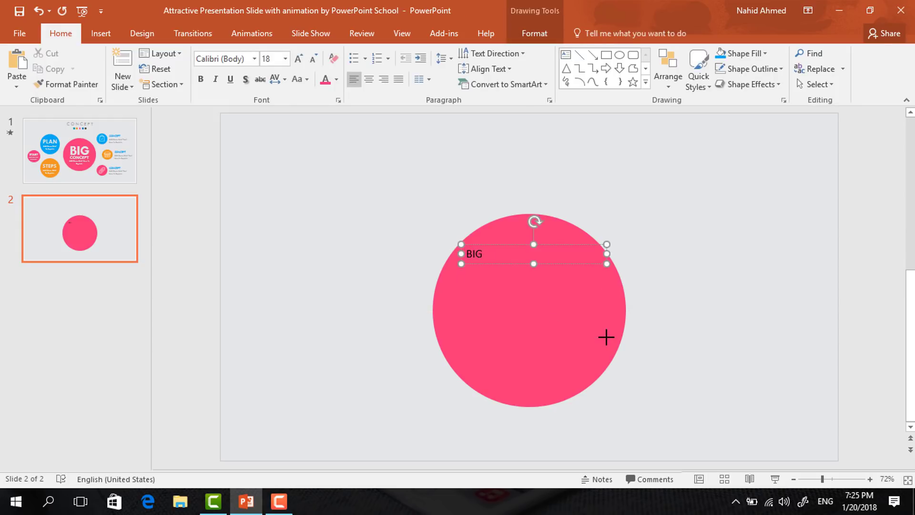
{"action": "key", "text": "ctrl+a"}
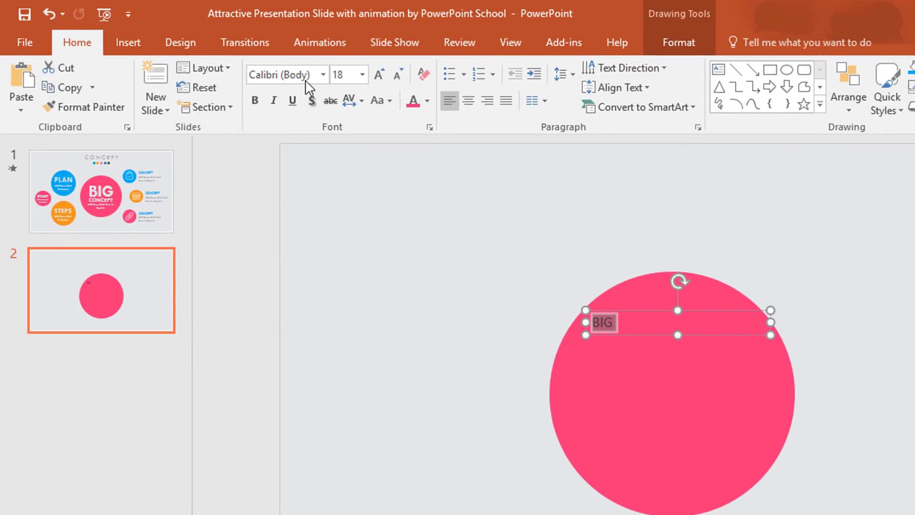
{"action": "left_click", "coordinate": [307, 81]}
{"action": "type", "text": "Tw Cen MT"}
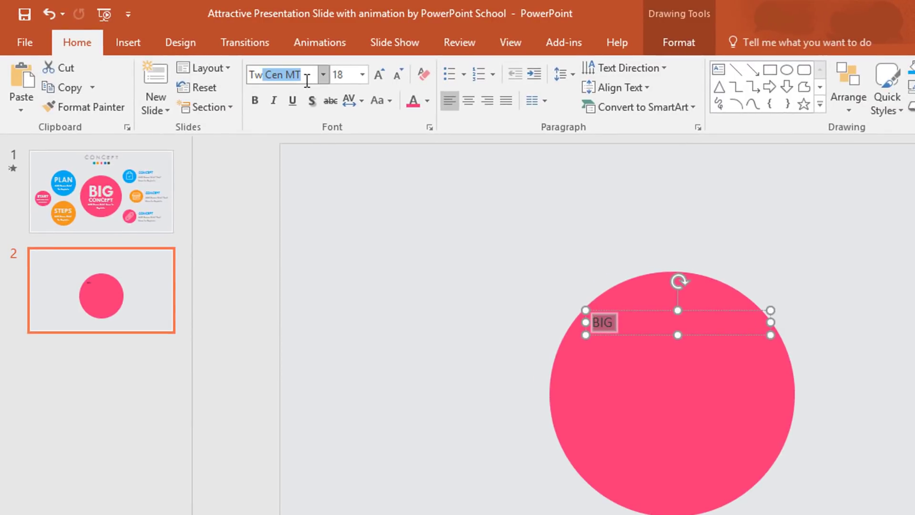
{"action": "key", "text": "Return"}
{"action": "left_click", "coordinate": [353, 74]}
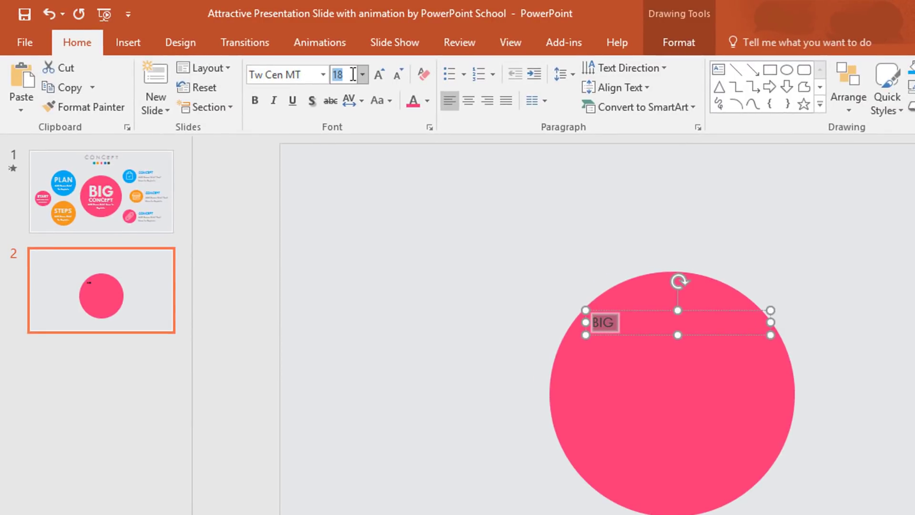
{"action": "type", "text": "115"}
{"action": "key", "text": "Return"}
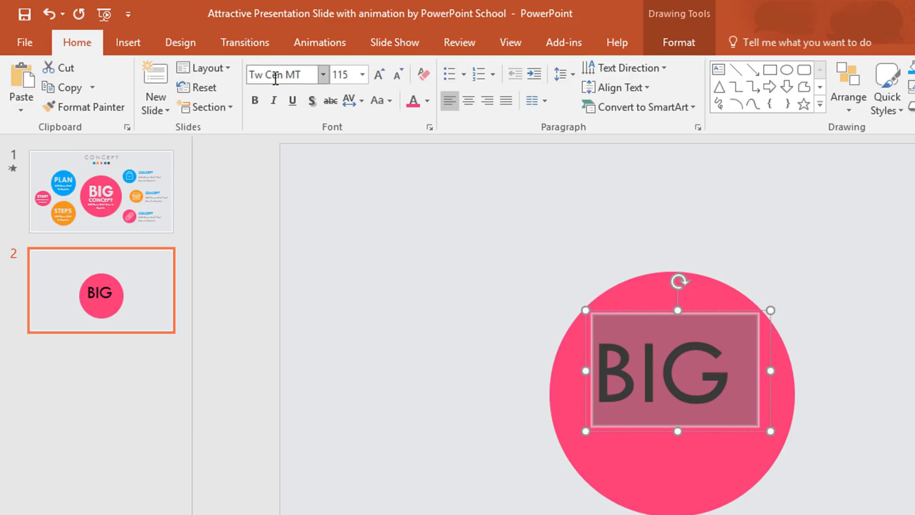
Make BIG bold, white and centre-aligned, then move it up on the circle
{"action": "left_click", "coordinate": [255, 101]}
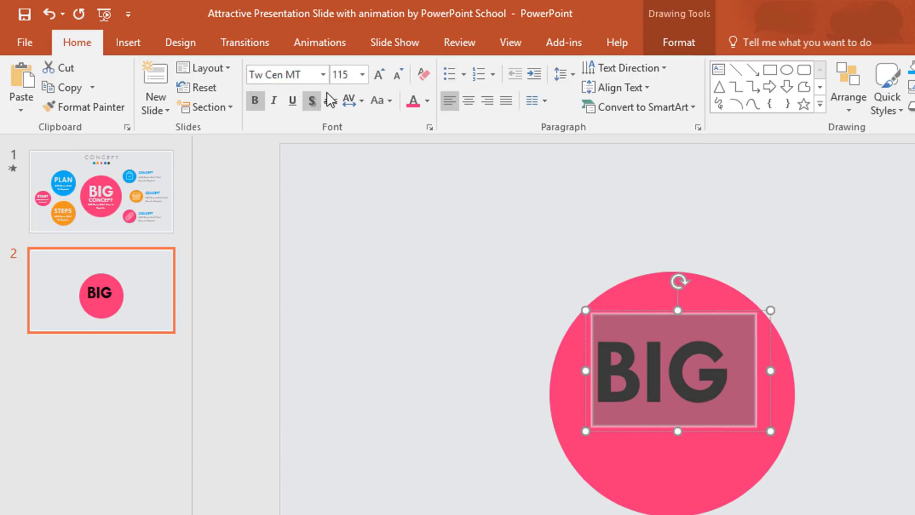
{"action": "left_click", "coordinate": [431, 103]}
{"action": "left_click", "coordinate": [412, 139]}
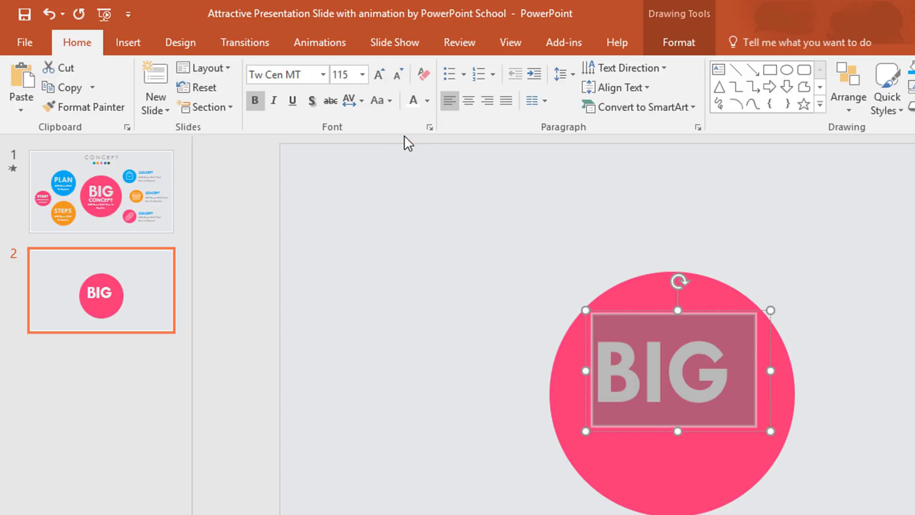
{"action": "left_click", "coordinate": [468, 101]}
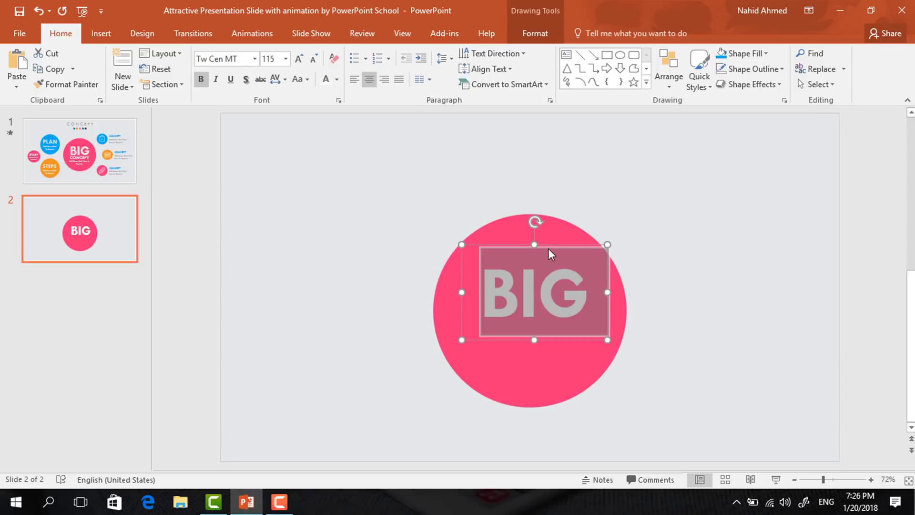
{"action": "left_click_drag", "start_coordinate": [548, 248], "coordinate": [545, 232]}
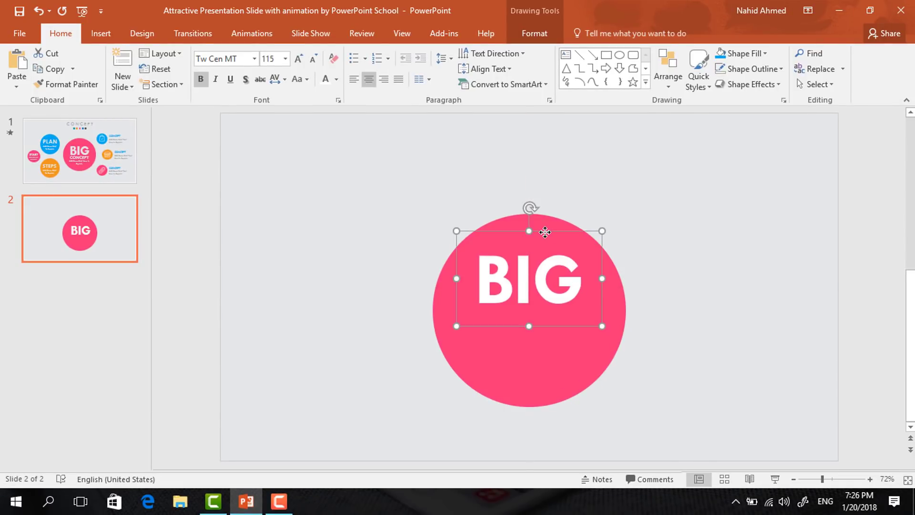
{"action": "left_click", "coordinate": [638, 268]}
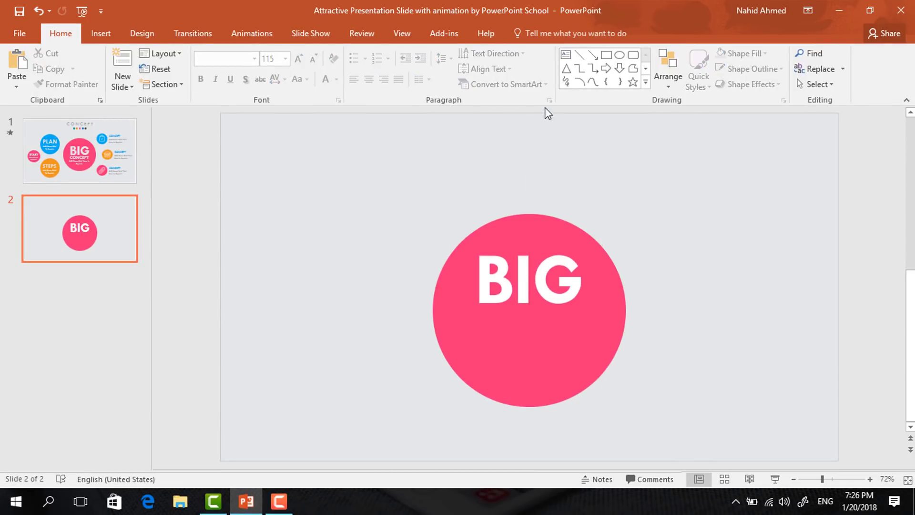
{"action": "left_click", "coordinate": [565, 54]}
Add a CONCEPT text box under BIG in Tw Cen MT size 40
{"action": "mouse_move", "coordinate": [456, 308]}
{"action": "left_mouse_down"}
{"action": "mouse_move", "coordinate": [510, 330]}
{"action": "mouse_move", "coordinate": [598, 342]}
{"action": "left_mouse_up"}
{"action": "type", "text": "CONCEPT"}
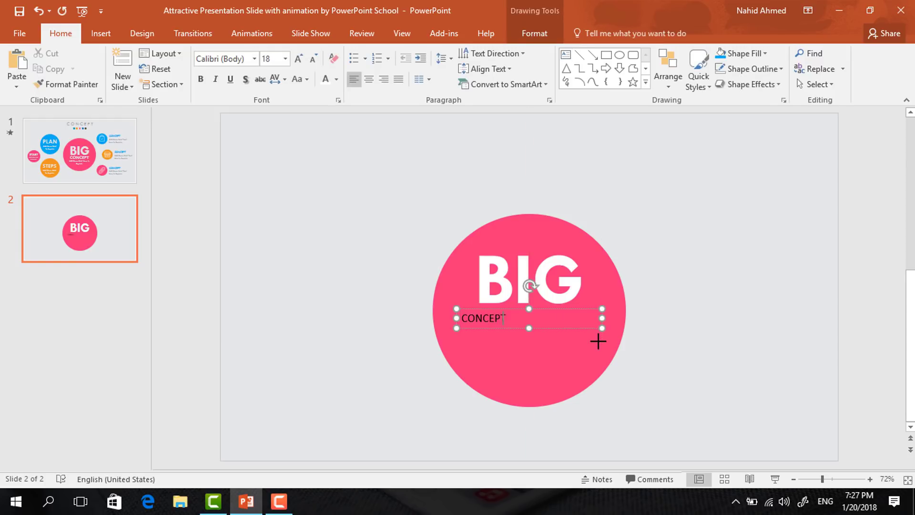
{"action": "key", "text": "ctrl+a"}
{"action": "left_click", "coordinate": [222, 59]}
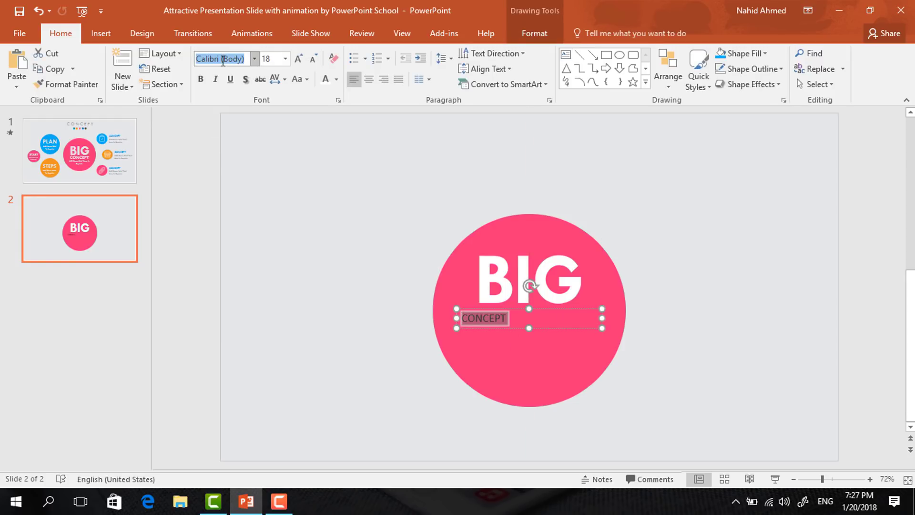
{"action": "type", "text": "Tw Cen MT"}
{"action": "key", "text": "Return"}
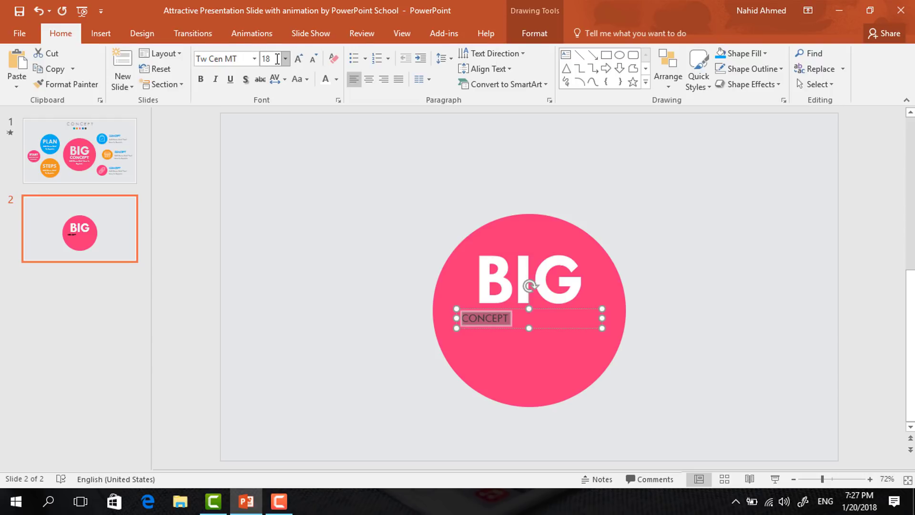
{"action": "left_click", "coordinate": [276, 59]}
{"action": "type", "text": "40"}
{"action": "key", "text": "Return"}
Make CONCEPT bold, white and centred, and position it just under BIG
{"action": "left_click", "coordinate": [199, 84]}
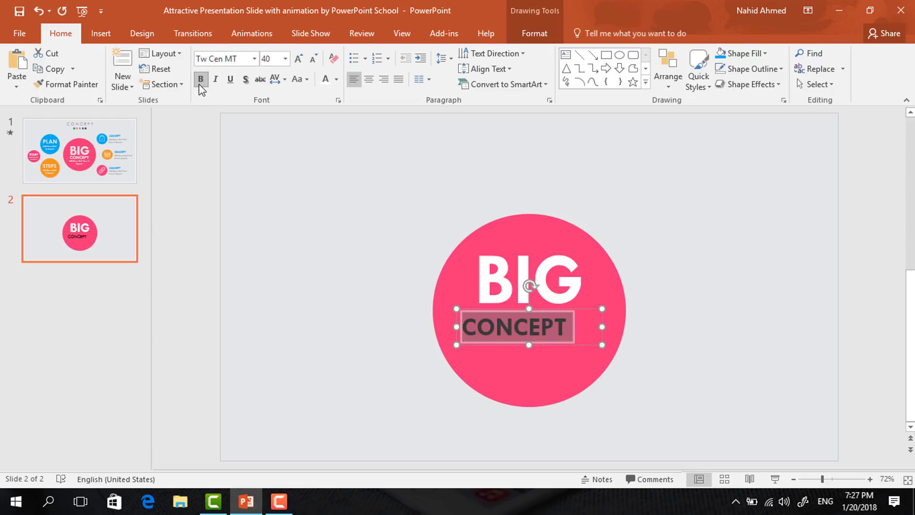
{"action": "left_click", "coordinate": [337, 79]}
{"action": "left_click", "coordinate": [325, 109]}
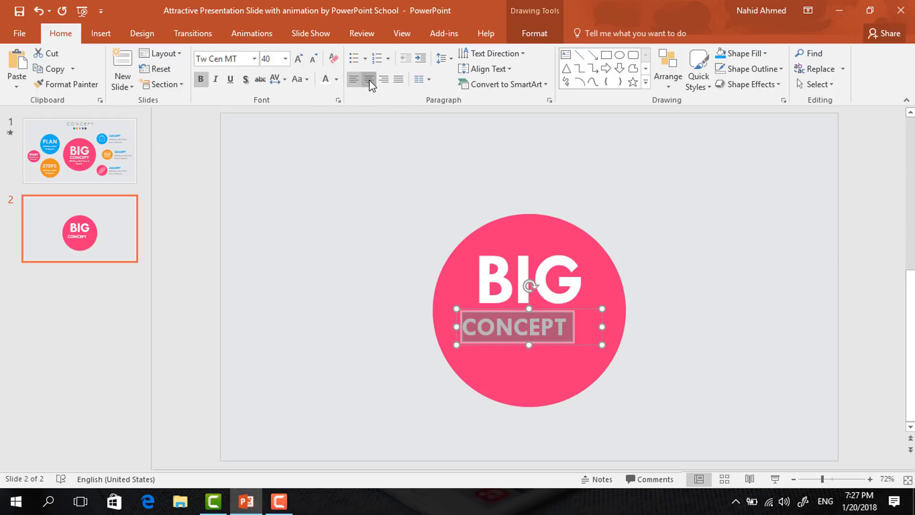
{"action": "left_click", "coordinate": [369, 80]}
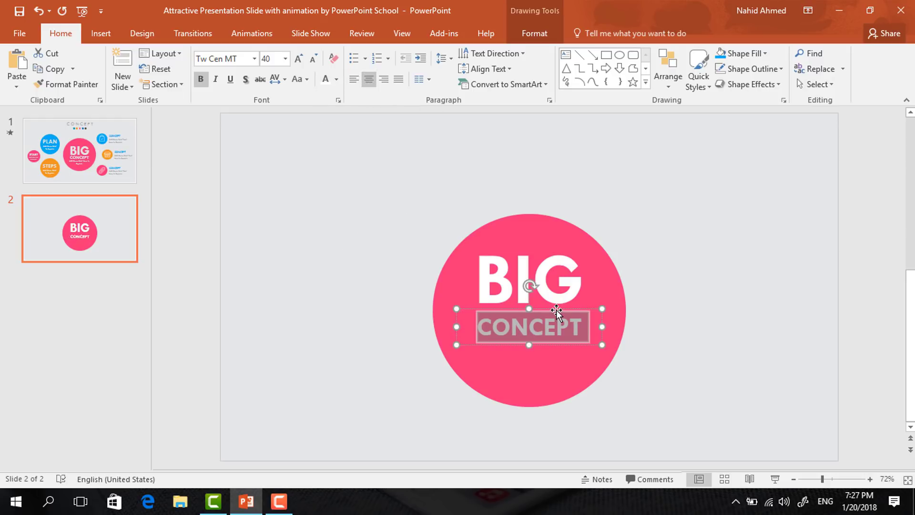
{"action": "mouse_move", "coordinate": [556, 311]}
{"action": "left_mouse_down"}
{"action": "mouse_move", "coordinate": [554, 301]}
{"action": "mouse_move", "coordinate": [555, 327]}
{"action": "left_mouse_up"}
Turn a copy below CONCEPT into size-18 text reading 'Add Some Brief Here To Explain'
{"action": "double_click", "coordinate": [547, 341]}
{"action": "left_click", "coordinate": [277, 60]}
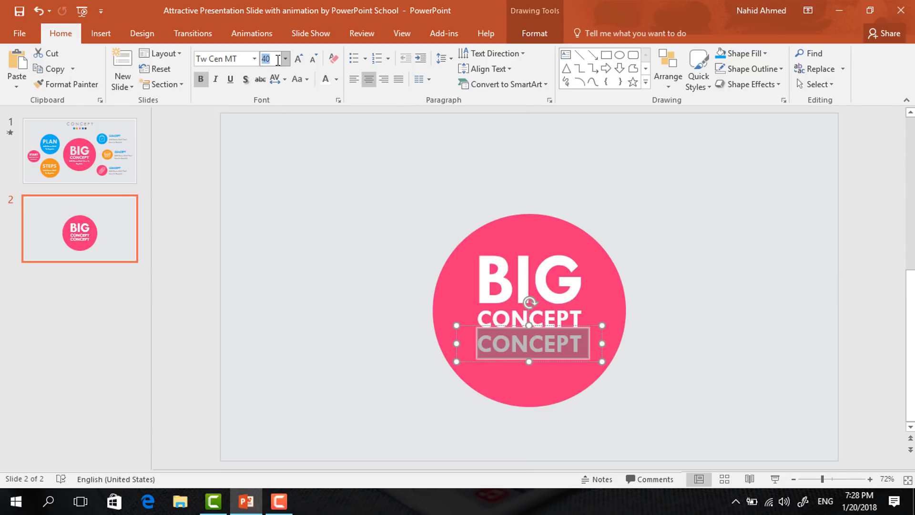
{"action": "key", "text": "Return"}
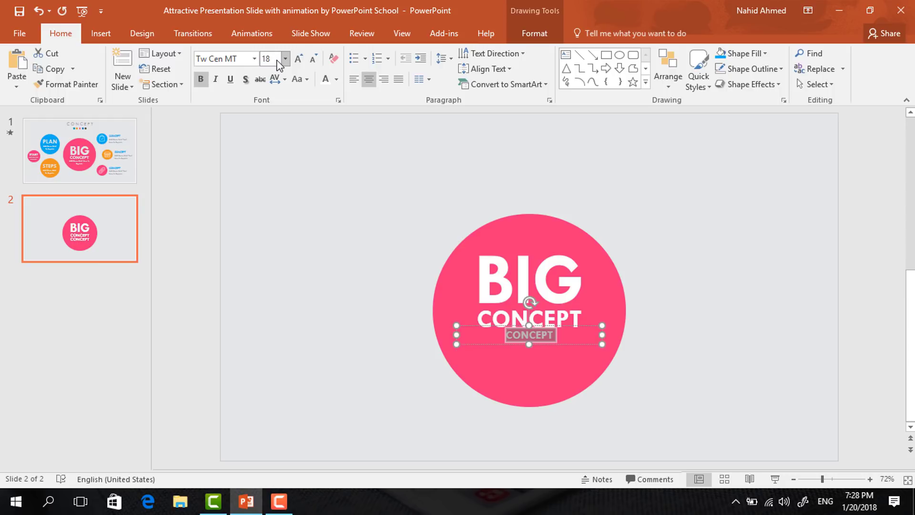
{"action": "type", "text": "Add Some Brief Here To Explain"}
{"action": "left_click_drag", "start_coordinate": [551, 357], "coordinate": [548, 363]}
{"action": "left_click", "coordinate": [662, 368]}
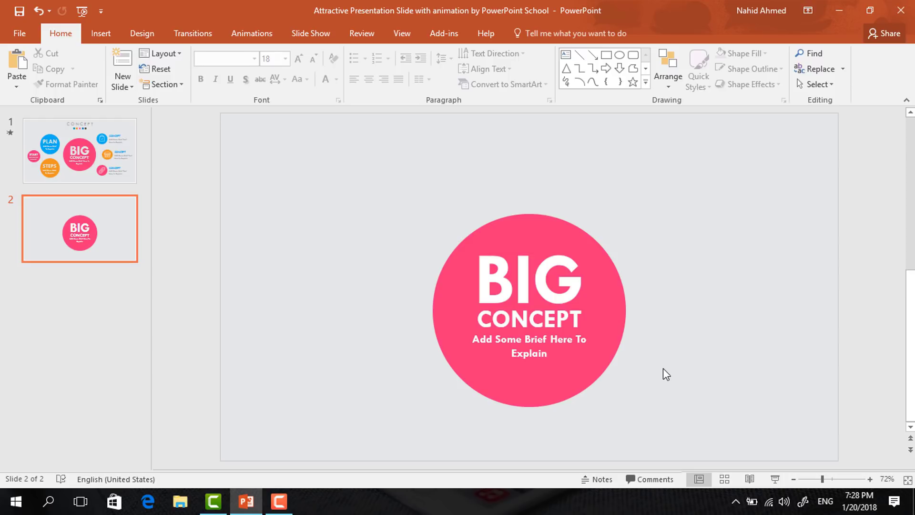
Group the BIG, CONCEPT and brief text boxes, then group that set with the pink circle
{"action": "left_click_drag", "start_coordinate": [412, 222], "coordinate": [639, 391]}
{"action": "key", "text": "ctrl+g"}
{"action": "left_click_drag", "start_coordinate": [576, 365], "coordinate": [577, 369]}
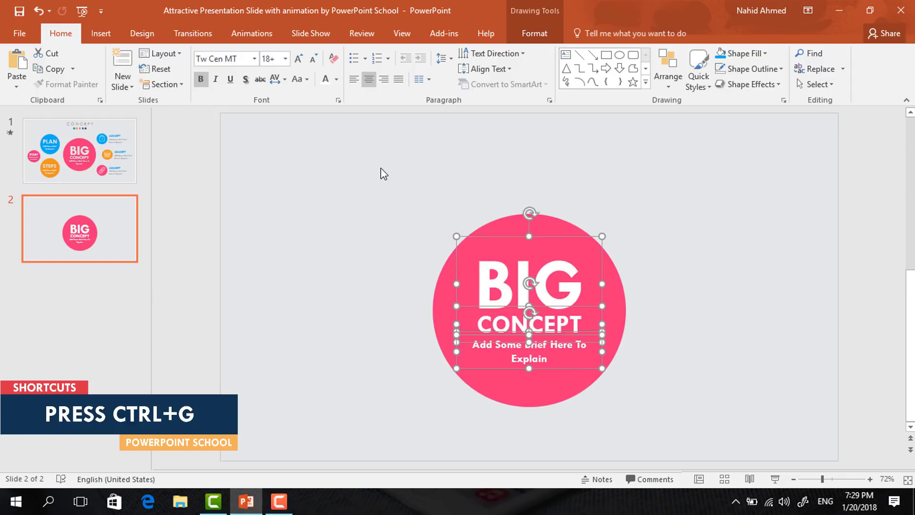
{"action": "left_click_drag", "start_coordinate": [380, 168], "coordinate": [667, 424]}
{"action": "key", "text": "ctrl+g"}
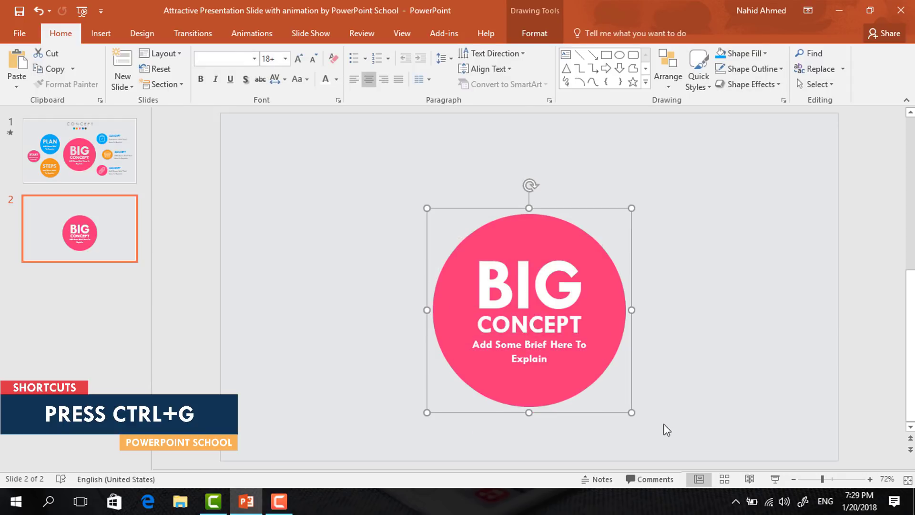
{"action": "left_click", "coordinate": [676, 366]}
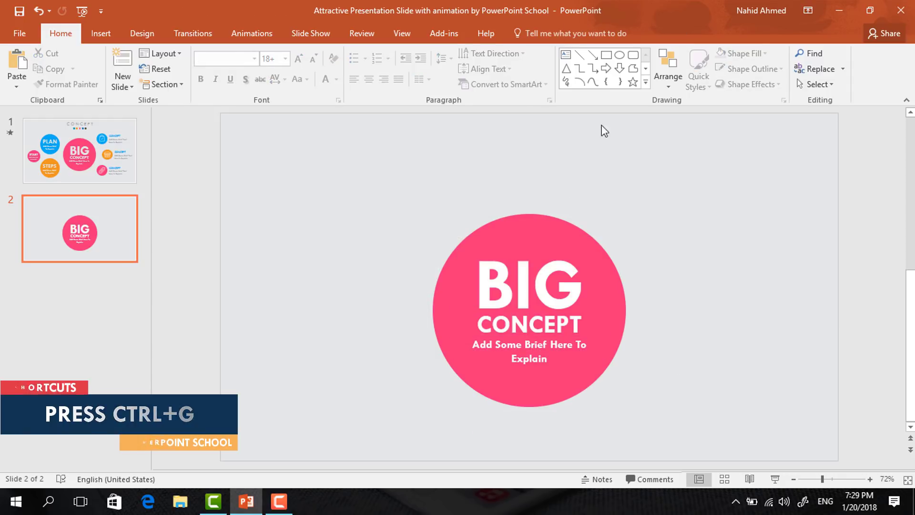
{"action": "left_click", "coordinate": [618, 55]}
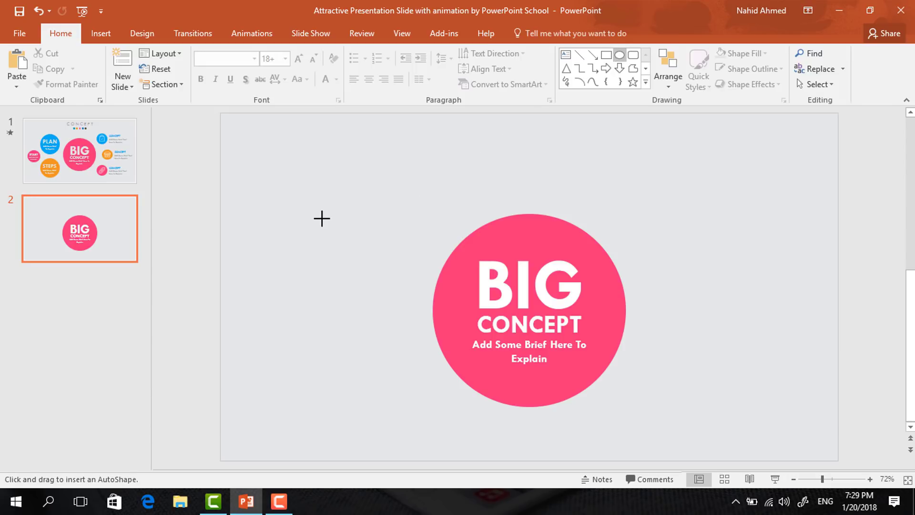
Draw a small circle upper-left of the big one, fill it light blue, and remove its outline
{"action": "left_click_drag", "start_coordinate": [321, 218], "coordinate": [379, 239]}
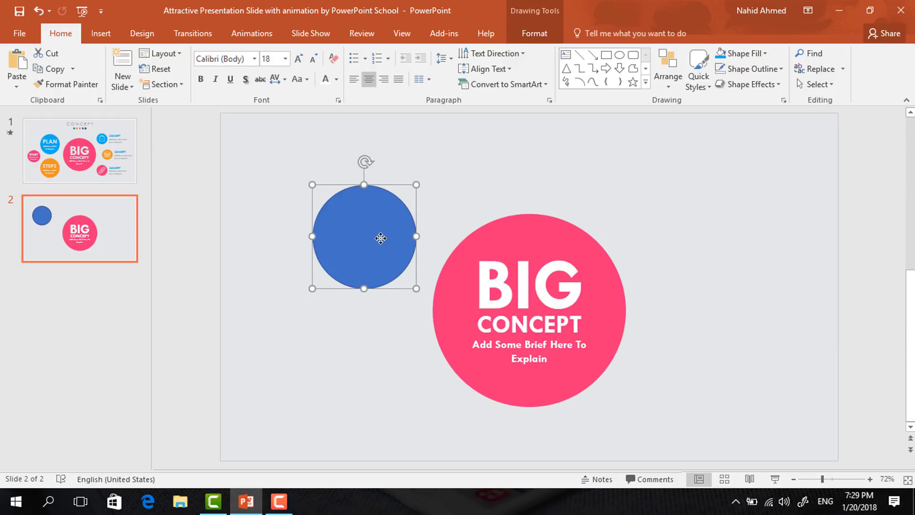
{"action": "left_click", "coordinate": [532, 38]}
{"action": "left_click", "coordinate": [332, 55]}
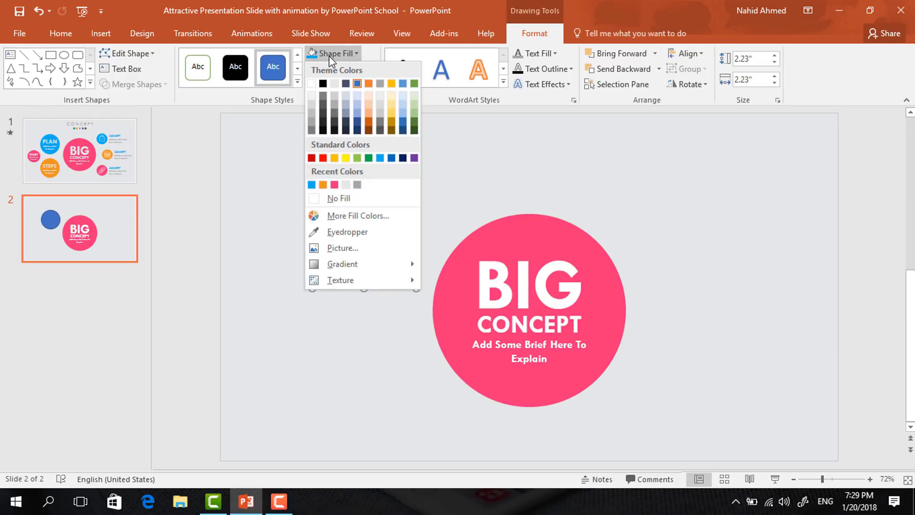
{"action": "left_click", "coordinate": [312, 185]}
{"action": "left_click", "coordinate": [350, 69]}
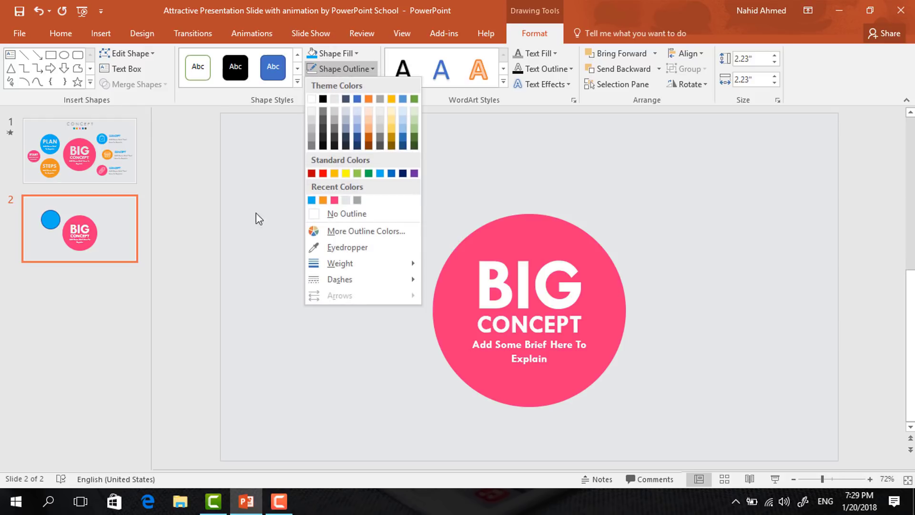
{"action": "left_click", "coordinate": [314, 215]}
{"action": "left_click", "coordinate": [444, 195]}
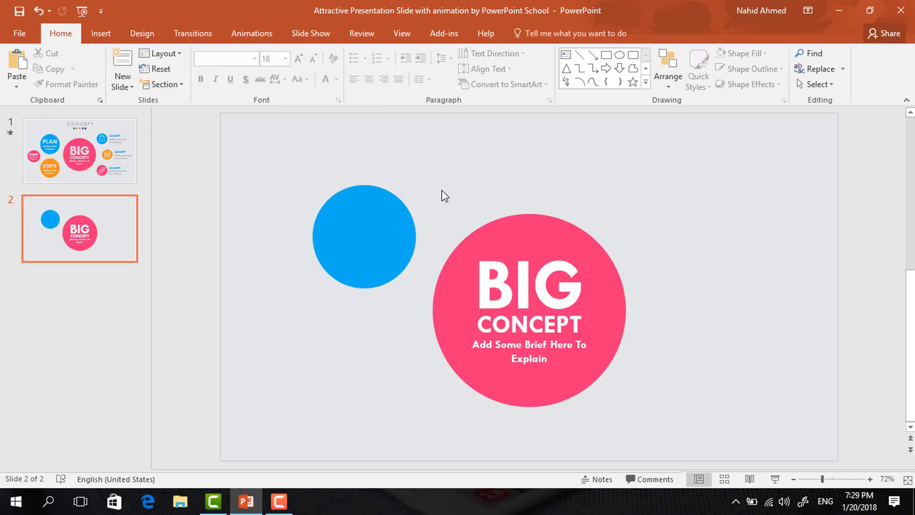
{"action": "left_click", "coordinate": [565, 54]}
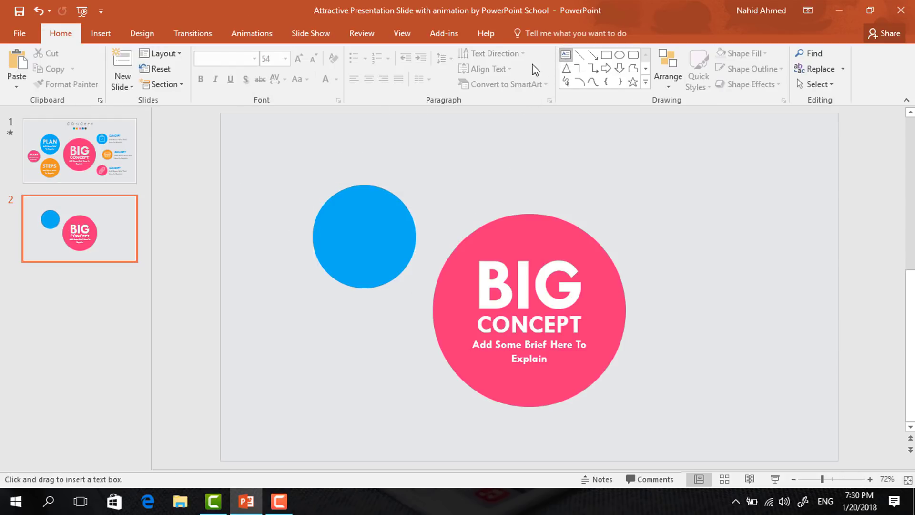
Type PLAN in a text box over the blue circle, set to Tw Cen MT size 54
{"action": "left_click_drag", "start_coordinate": [319, 204], "coordinate": [422, 241]}
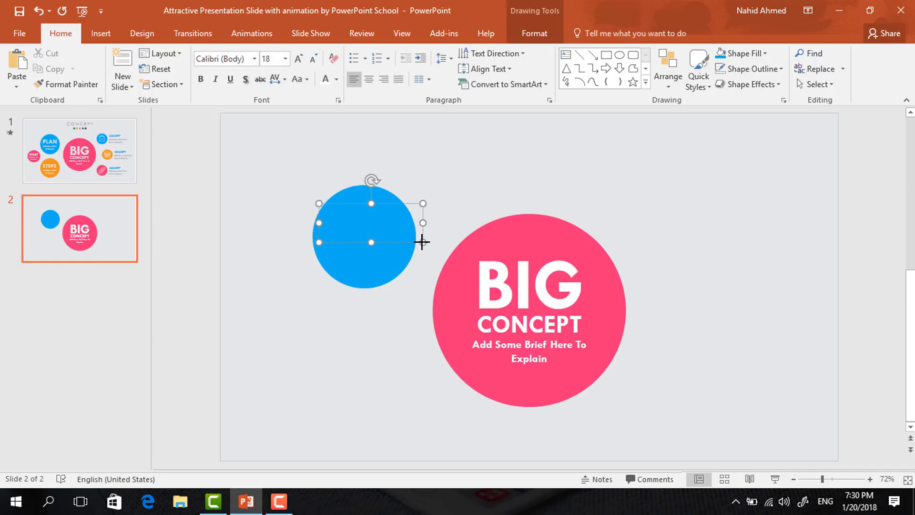
{"action": "type", "text": "PLAN"}
{"action": "key", "text": "ctrl+a"}
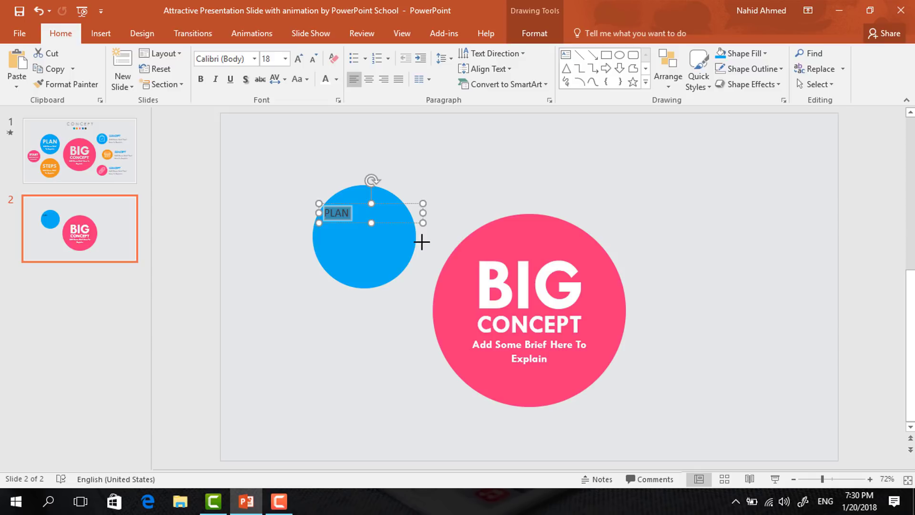
{"action": "left_click", "coordinate": [238, 59]}
{"action": "type", "text": "Tw Cen MT"}
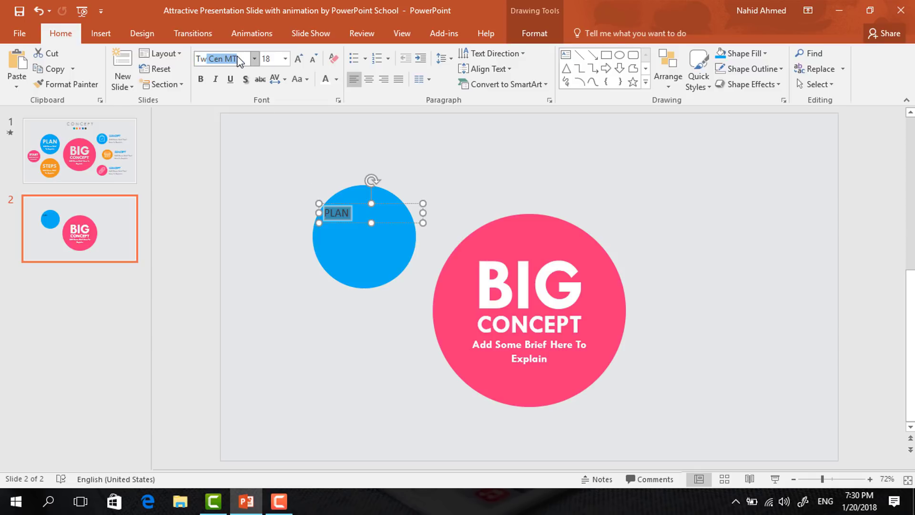
{"action": "key", "text": "Return"}
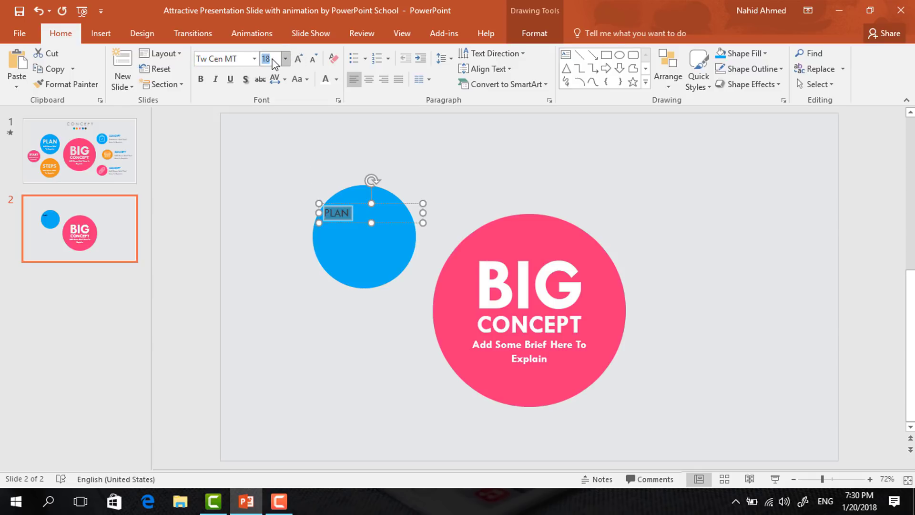
{"action": "left_click", "coordinate": [274, 63]}
{"action": "type", "text": "54"}
{"action": "key", "text": "Return"}
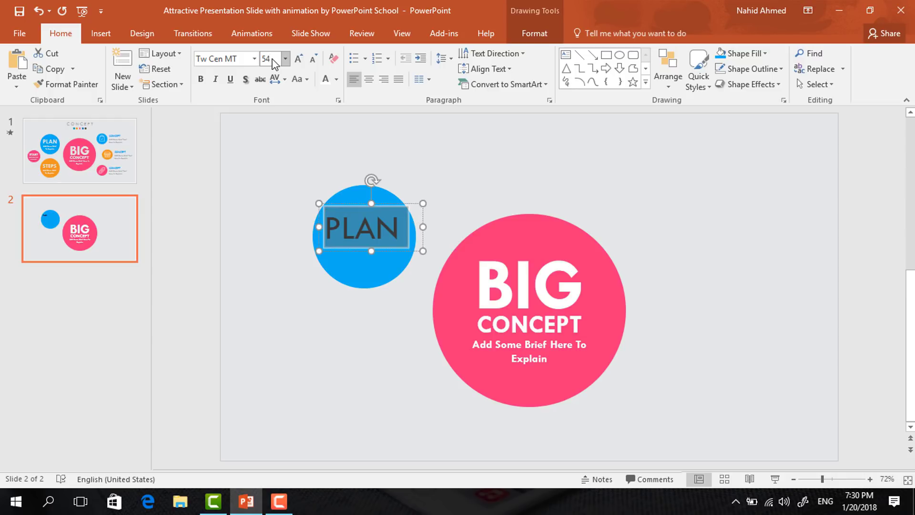
Make PLAN bold, white and centre-aligned, and centre it in the blue circle
{"action": "left_click", "coordinate": [204, 81]}
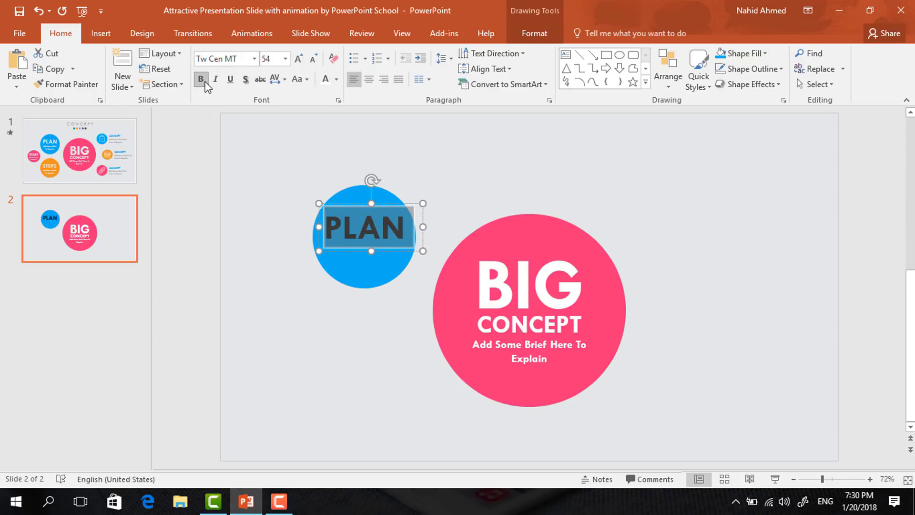
{"action": "left_click", "coordinate": [337, 85]}
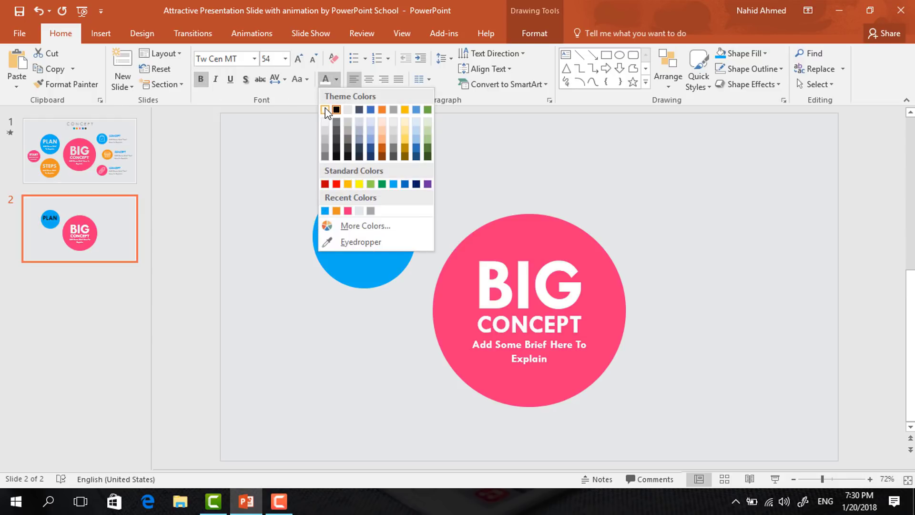
{"action": "left_click", "coordinate": [325, 108]}
{"action": "left_click", "coordinate": [369, 79]}
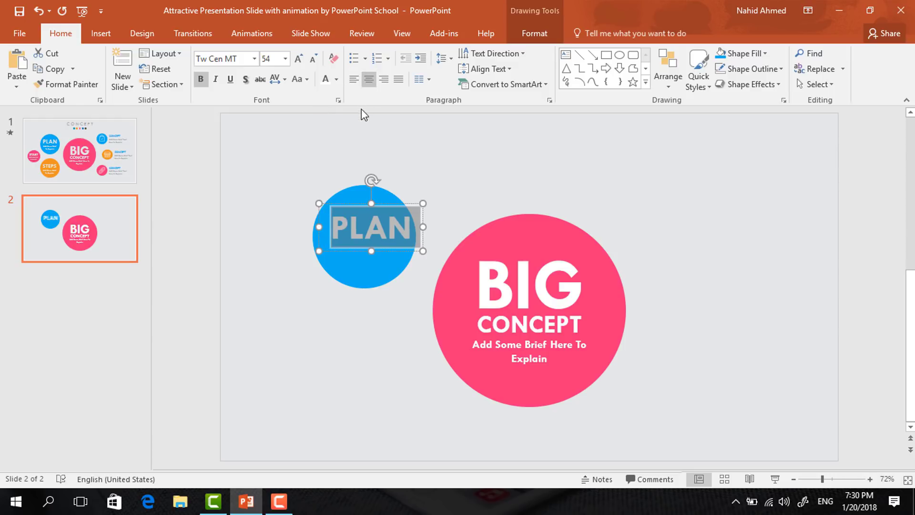
{"action": "left_click_drag", "start_coordinate": [390, 204], "coordinate": [380, 238]}
Turn the PLAN copy into 18 pt 'Add Some Brief To Explain' below it, then select the whole badge
{"action": "double_click", "coordinate": [370, 247]}
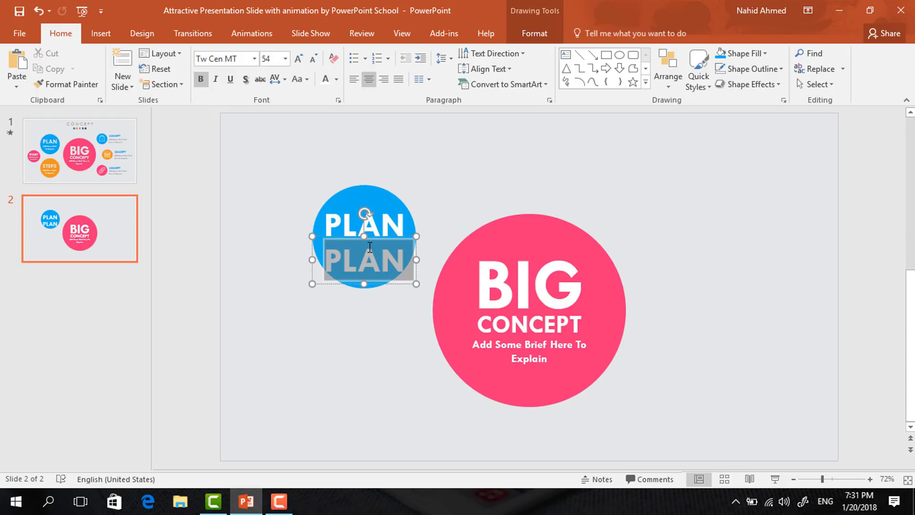
{"action": "left_click", "coordinate": [266, 59]}
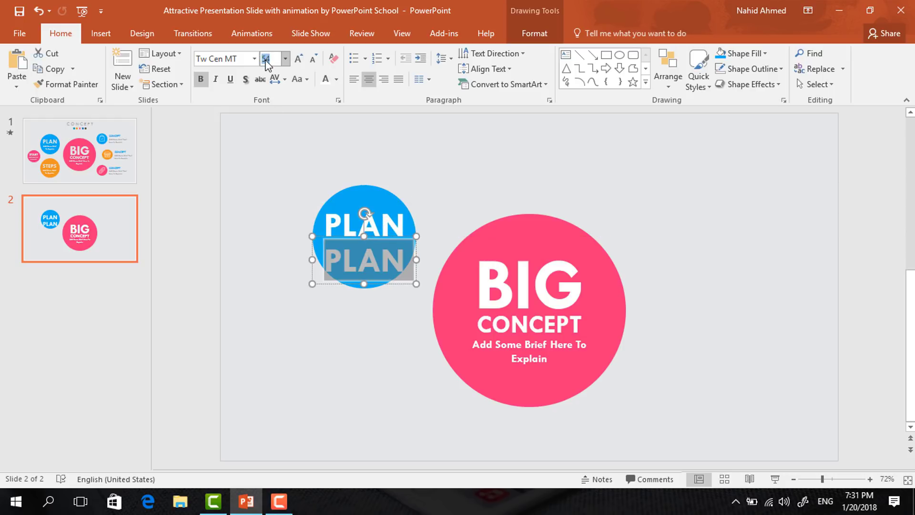
{"action": "key", "text": "Return"}
{"action": "key", "text": "ctrl+v"}
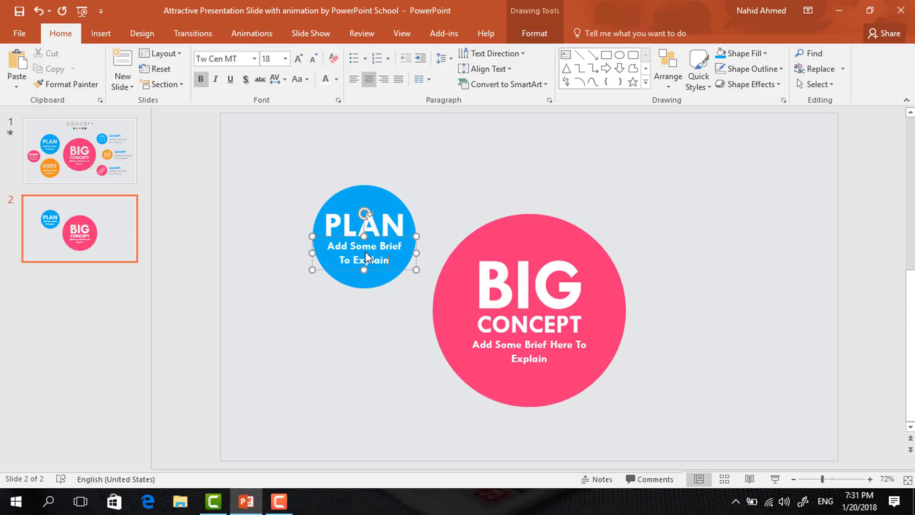
{"action": "left_click_drag", "start_coordinate": [396, 269], "coordinate": [396, 268]}
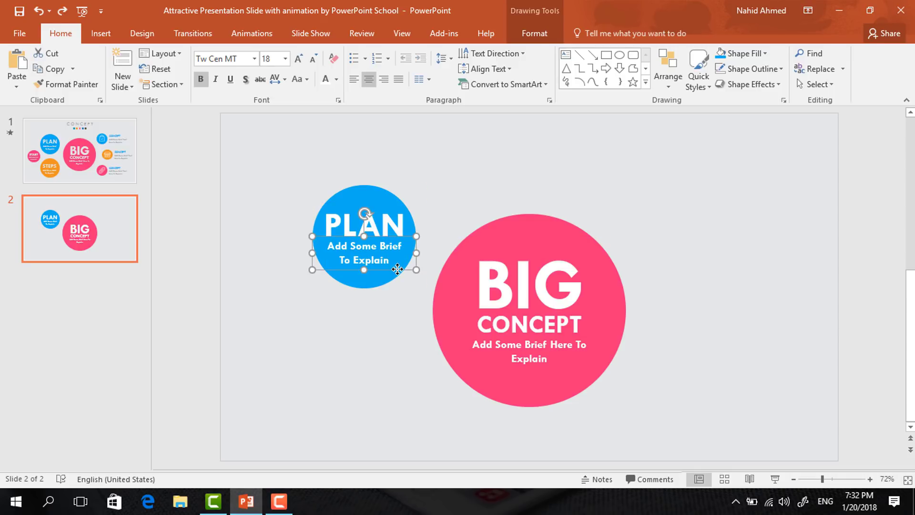
{"action": "left_click", "coordinate": [396, 303]}
{"action": "left_click_drag", "start_coordinate": [266, 157], "coordinate": [440, 313]}
Group the blue circle with its two text boxes, copy the group straight below, and fill the copy orange
{"action": "key", "text": "ctrl+g"}
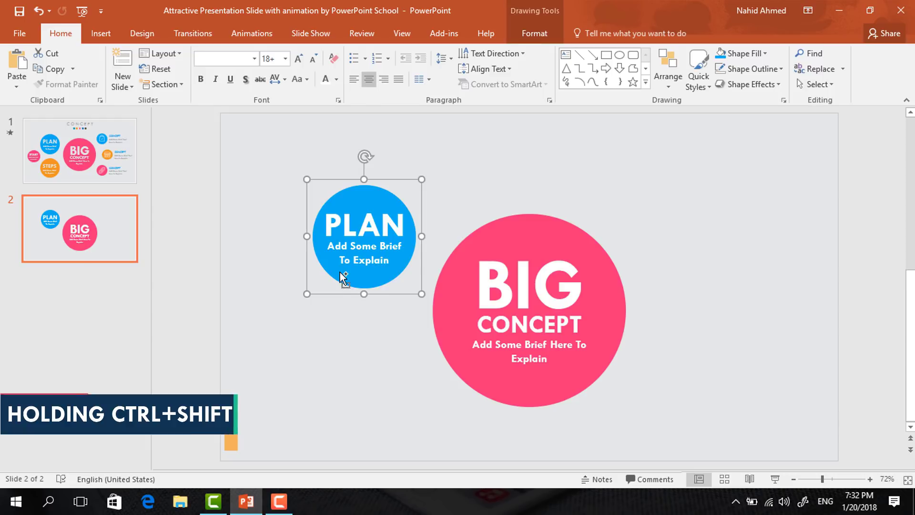
{"action": "left_click_drag", "start_coordinate": [342, 277], "coordinate": [355, 423]}
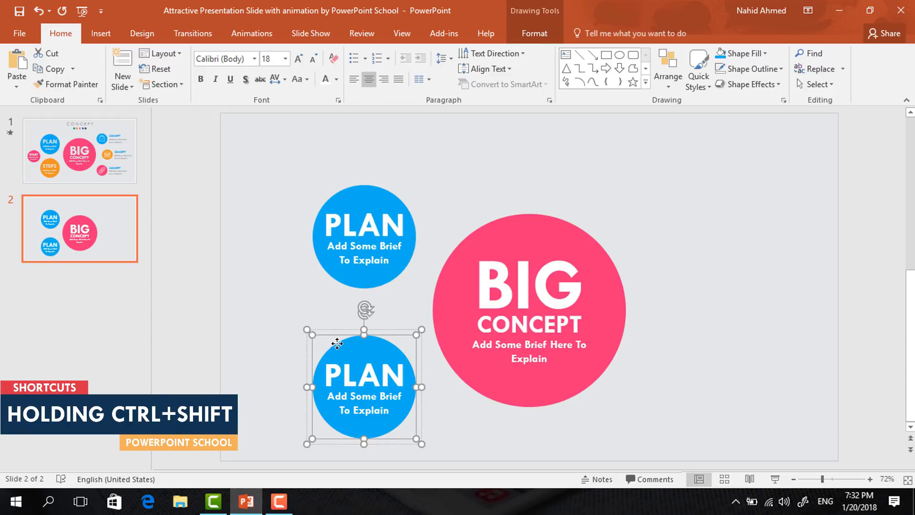
{"action": "left_click", "coordinate": [533, 33]}
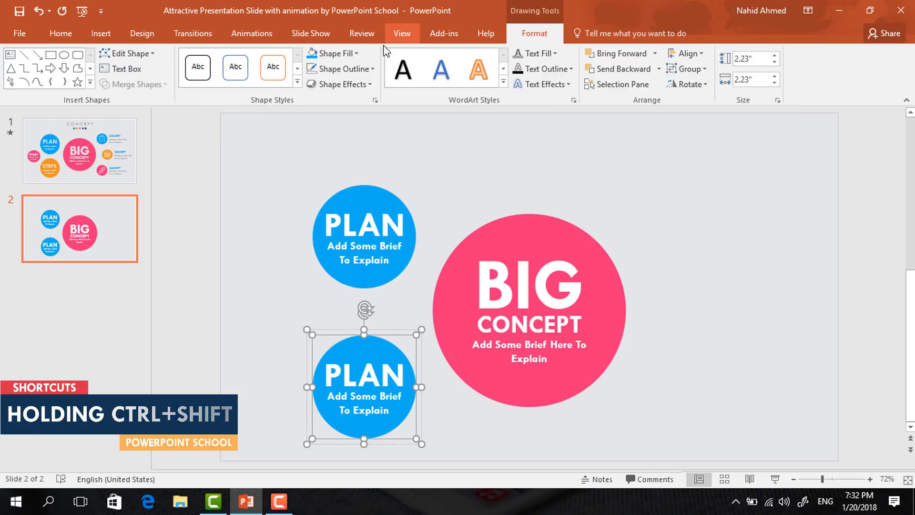
{"action": "left_click", "coordinate": [351, 56]}
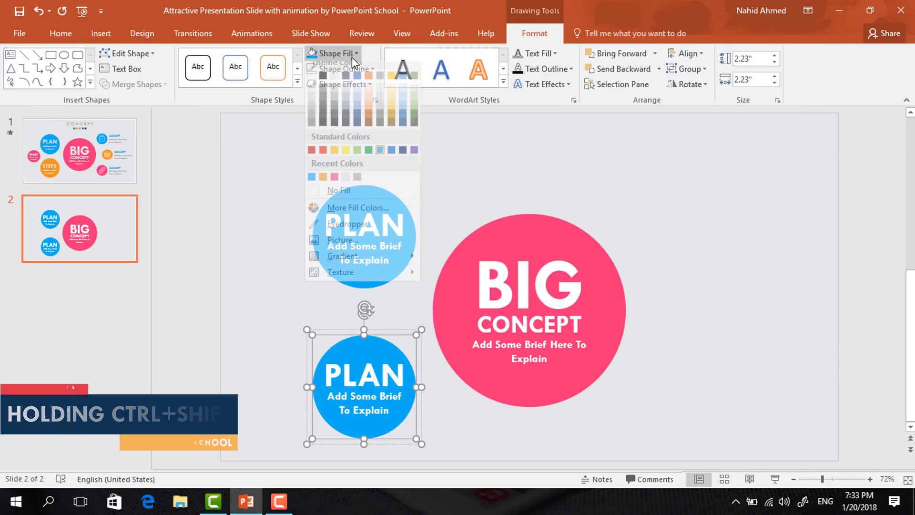
{"action": "left_click", "coordinate": [322, 177]}
{"action": "left_click", "coordinate": [244, 195]}
Draw a small circle left of and between the blue and orange badges, with pink fill and no outline
{"action": "left_click", "coordinate": [618, 54]}
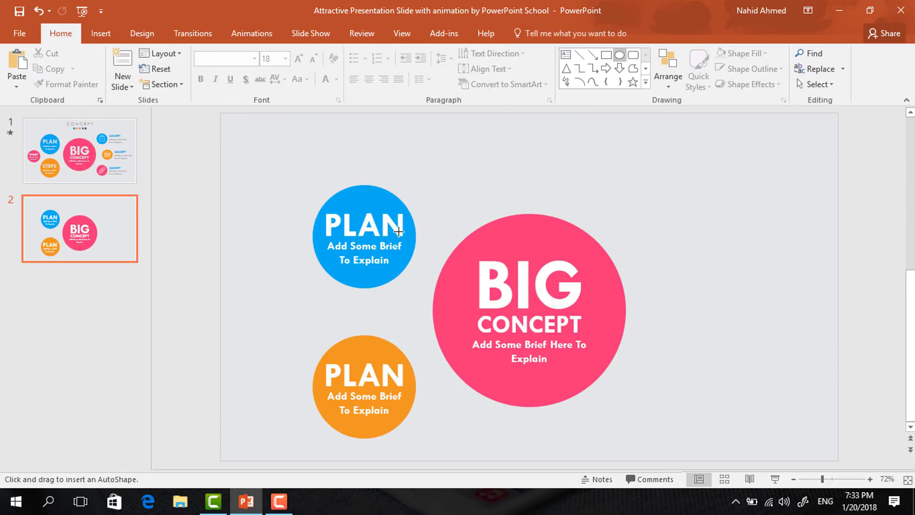
{"action": "left_click_drag", "start_coordinate": [262, 297], "coordinate": [312, 347]}
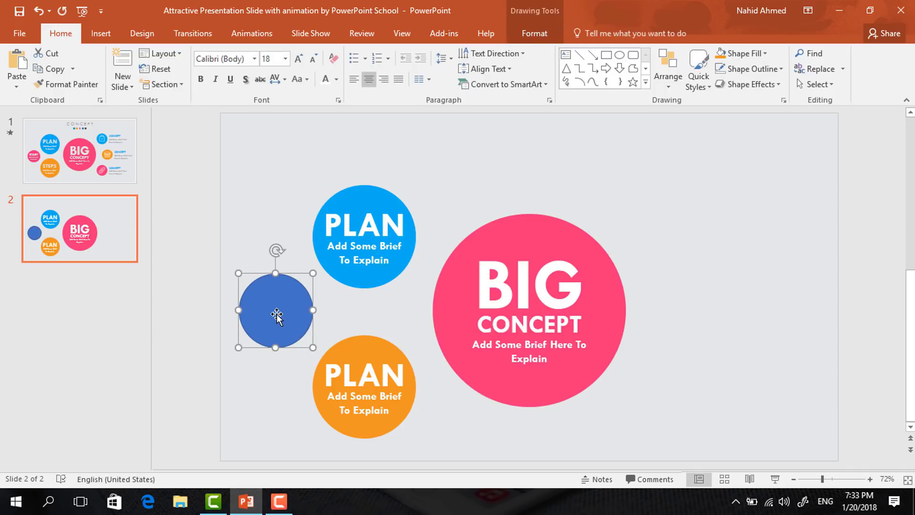
{"action": "left_click_drag", "start_coordinate": [276, 312], "coordinate": [270, 311]}
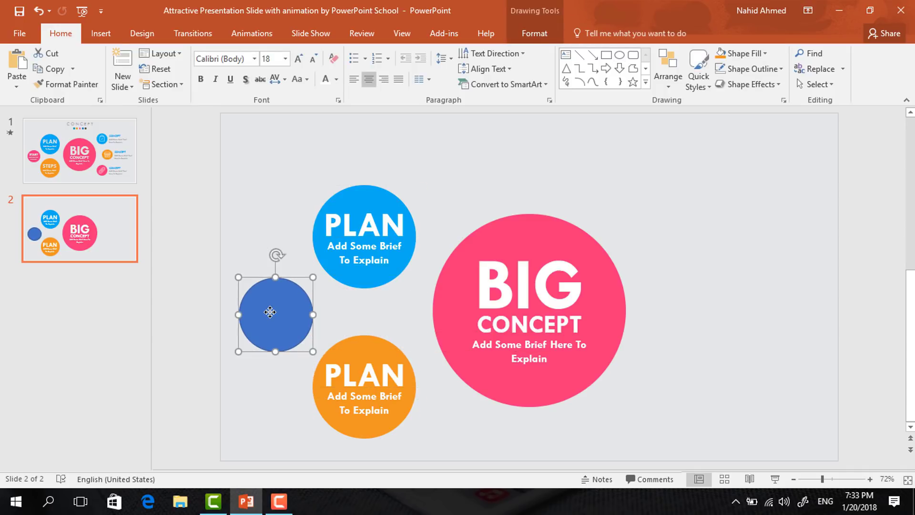
{"action": "left_click", "coordinate": [516, 41]}
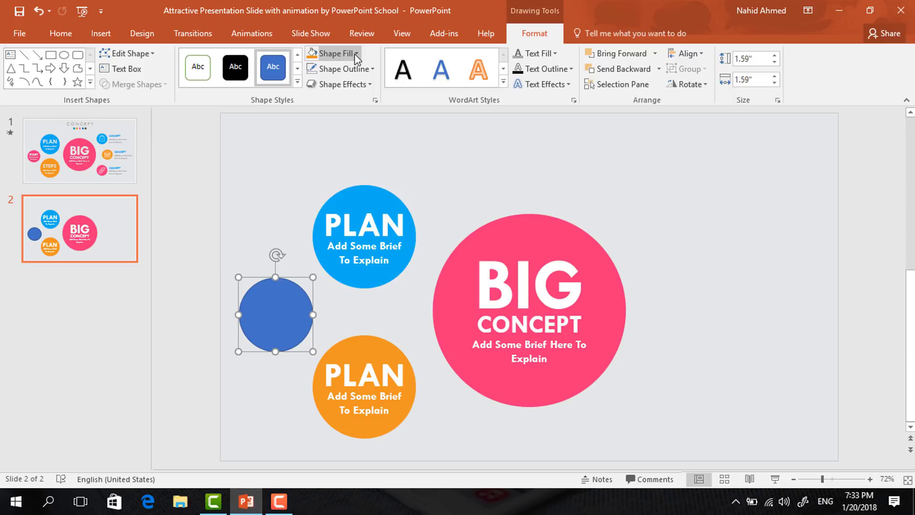
{"action": "left_click", "coordinate": [328, 53]}
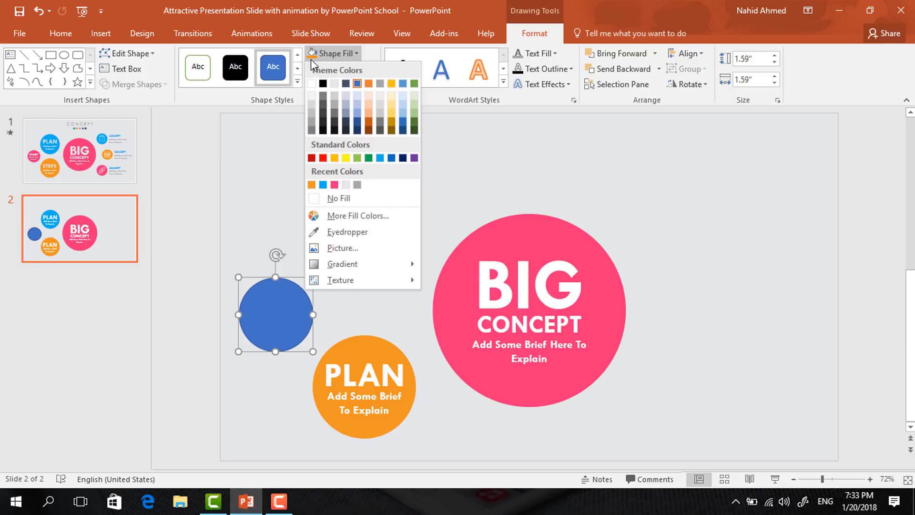
{"action": "left_click", "coordinate": [335, 184]}
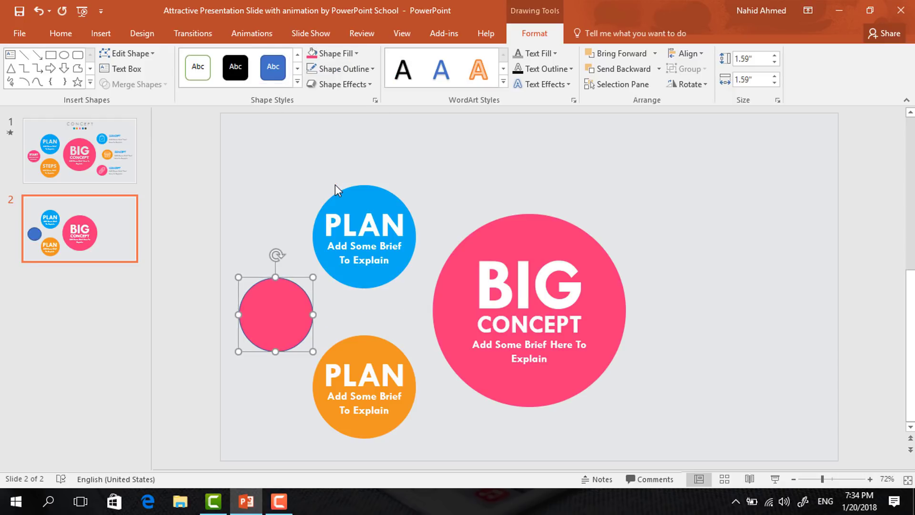
{"action": "left_click", "coordinate": [365, 69]}
{"action": "left_click", "coordinate": [333, 213]}
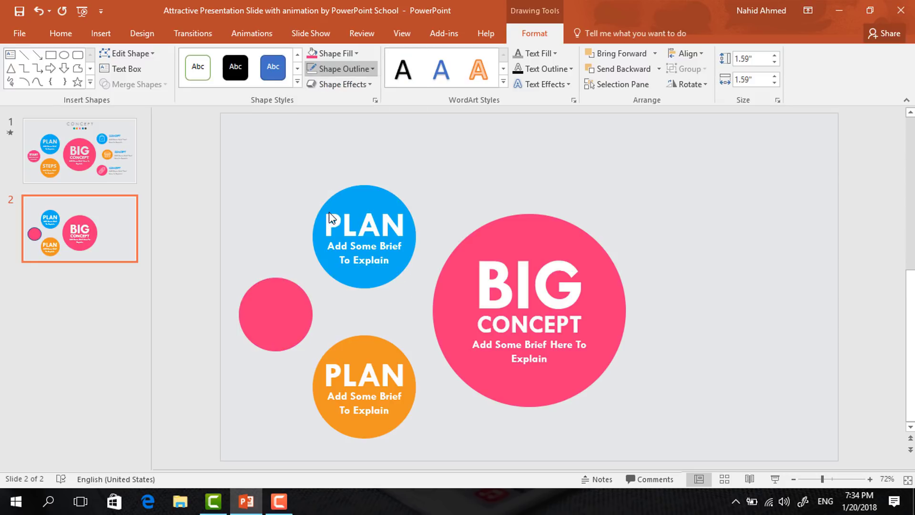
{"action": "left_click", "coordinate": [243, 192]}
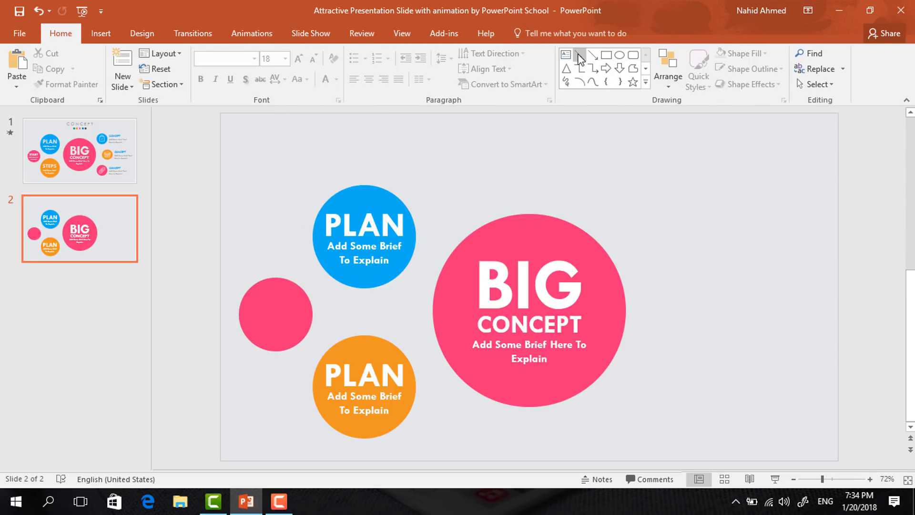
{"action": "left_click", "coordinate": [566, 55]}
Type START in a text box over the pink circle, set to Tw Cen MT size 28
{"action": "left_click_drag", "start_coordinate": [242, 284], "coordinate": [312, 313]}
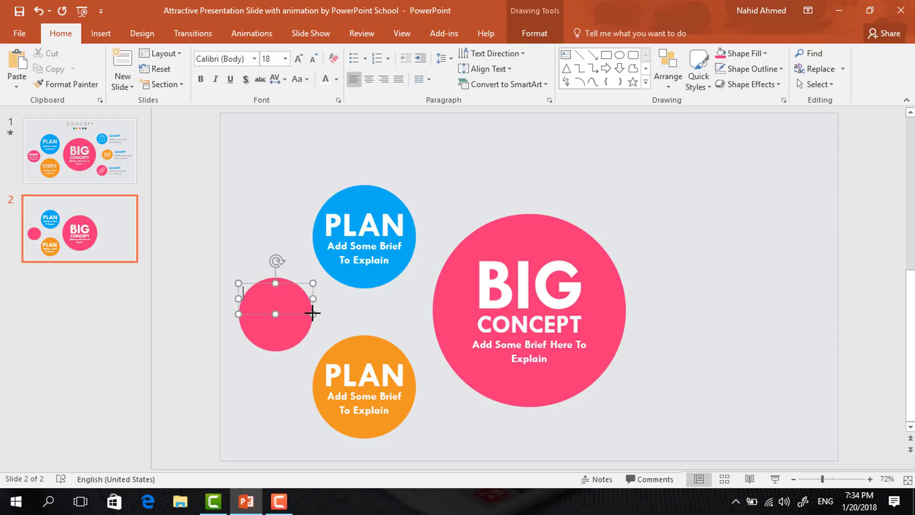
{"action": "type", "text": "START"}
{"action": "key", "text": "ctrl+a"}
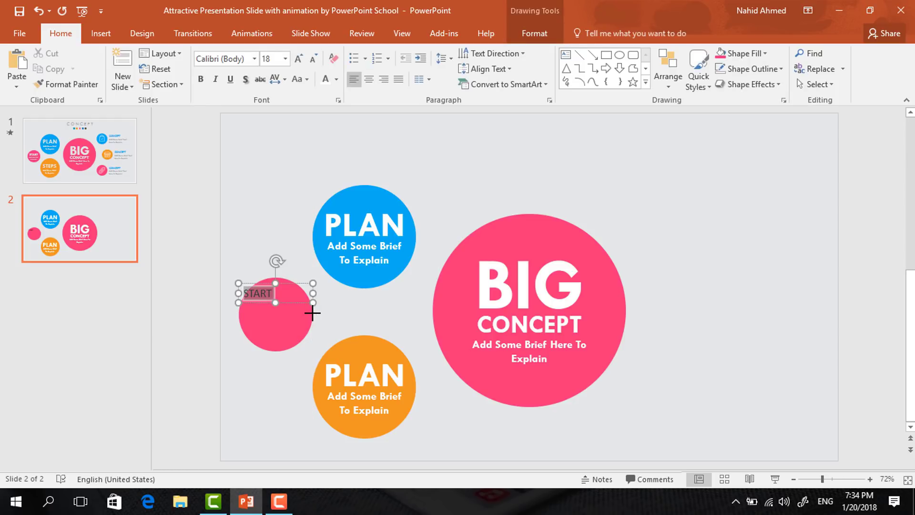
{"action": "left_click", "coordinate": [241, 59]}
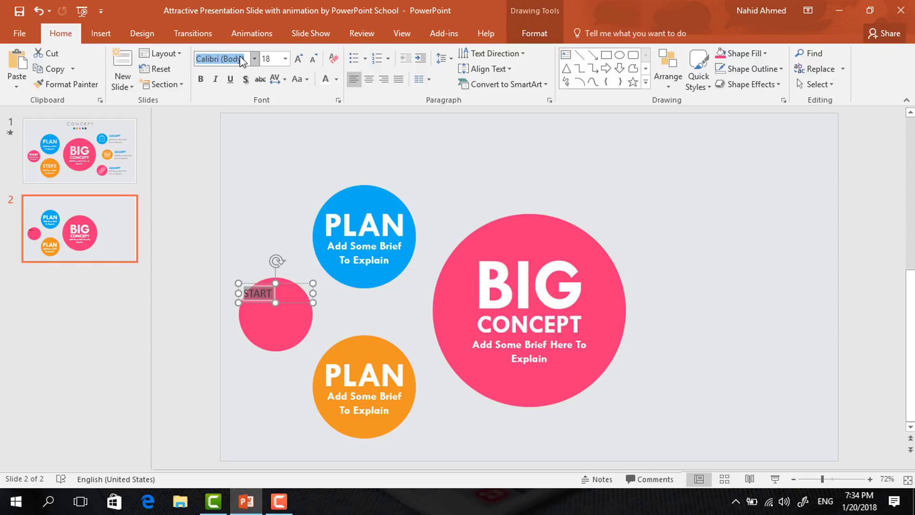
{"action": "type", "text": "Tw Cen MT"}
{"action": "key", "text": "Return"}
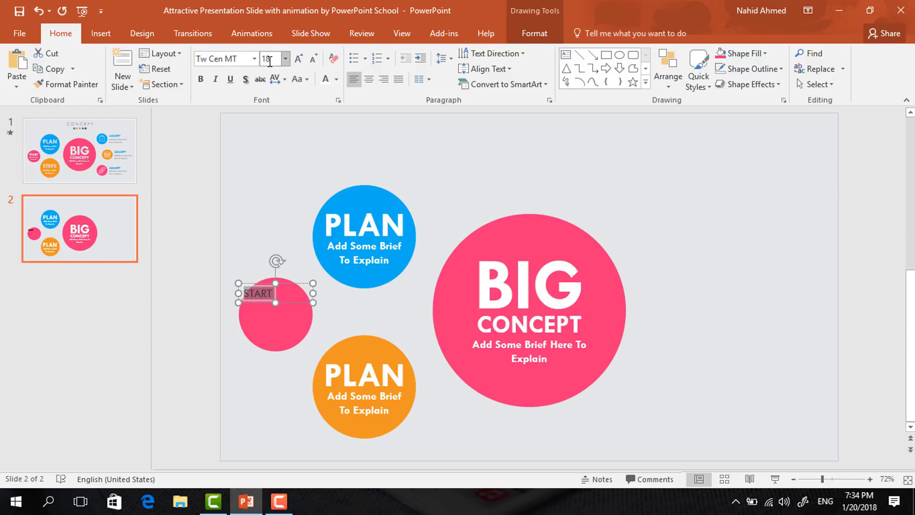
{"action": "left_click", "coordinate": [268, 61]}
{"action": "type", "text": "28"}
{"action": "key", "text": "Return"}
Make START bold, white and centre-aligned, and move it lower in the circle
{"action": "left_click", "coordinate": [201, 79]}
{"action": "left_click", "coordinate": [325, 81]}
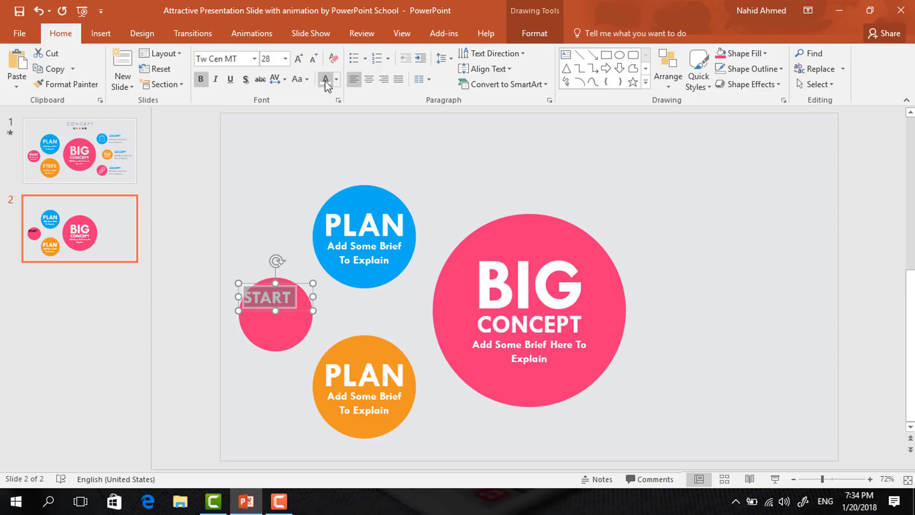
{"action": "left_click", "coordinate": [368, 79]}
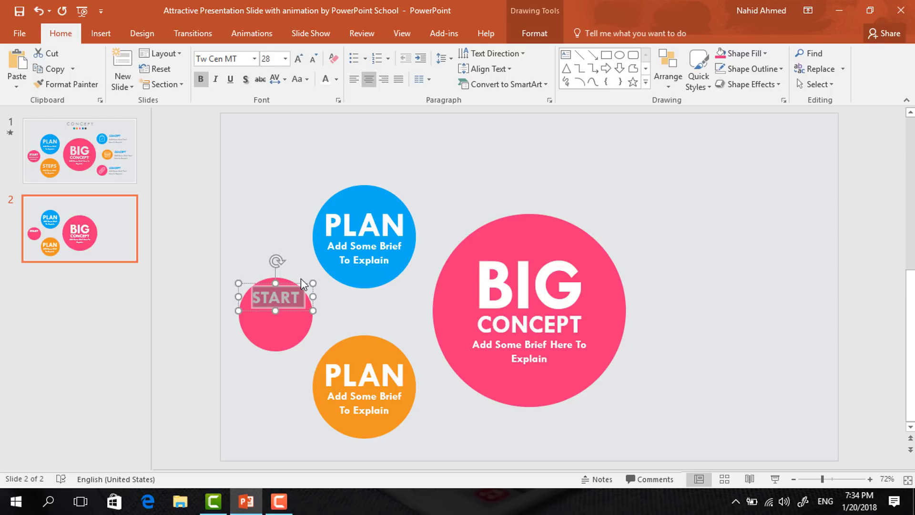
{"action": "left_click_drag", "start_coordinate": [301, 281], "coordinate": [299, 310]}
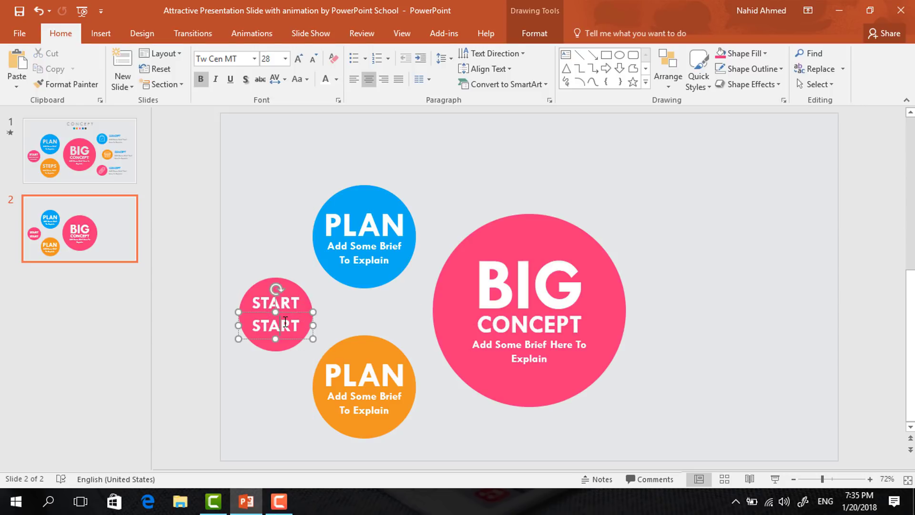
Turn the START copy into a 13 pt 'Add Some Brief To Explain' caption, then select the whole badge
{"action": "double_click", "coordinate": [284, 322]}
{"action": "left_click", "coordinate": [276, 58]}
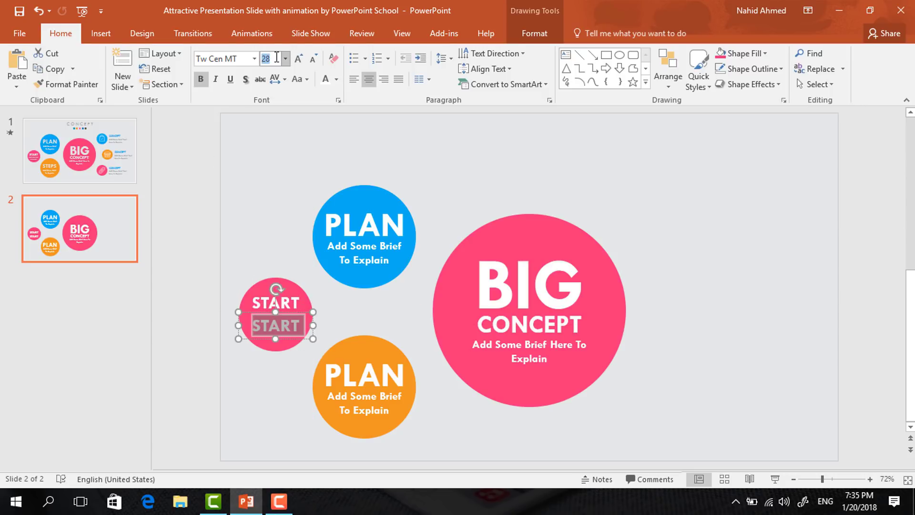
{"action": "type", "text": "13"}
{"action": "key", "text": "Return"}
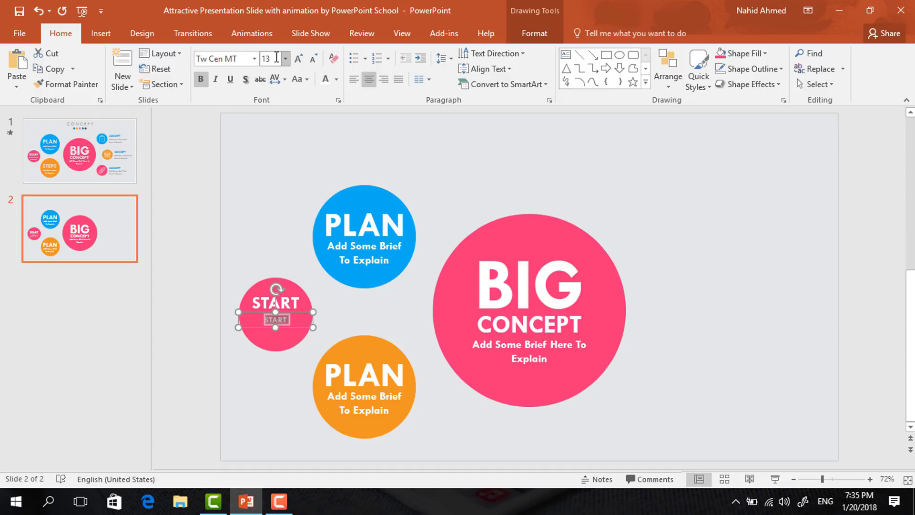
{"action": "key", "text": "ctrl+v"}
{"action": "left_click_drag", "start_coordinate": [301, 292], "coordinate": [304, 295]}
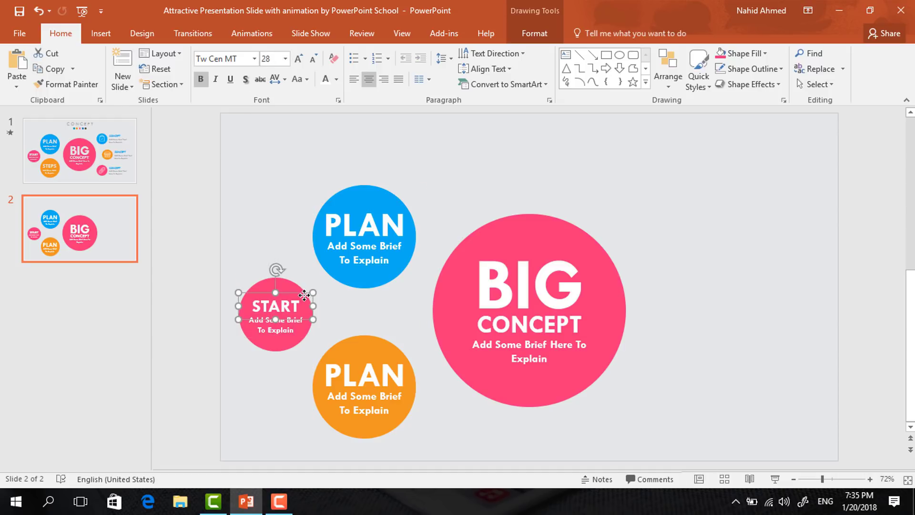
{"action": "left_click", "coordinate": [243, 275]}
{"action": "left_click_drag", "start_coordinate": [211, 273], "coordinate": [332, 378]}
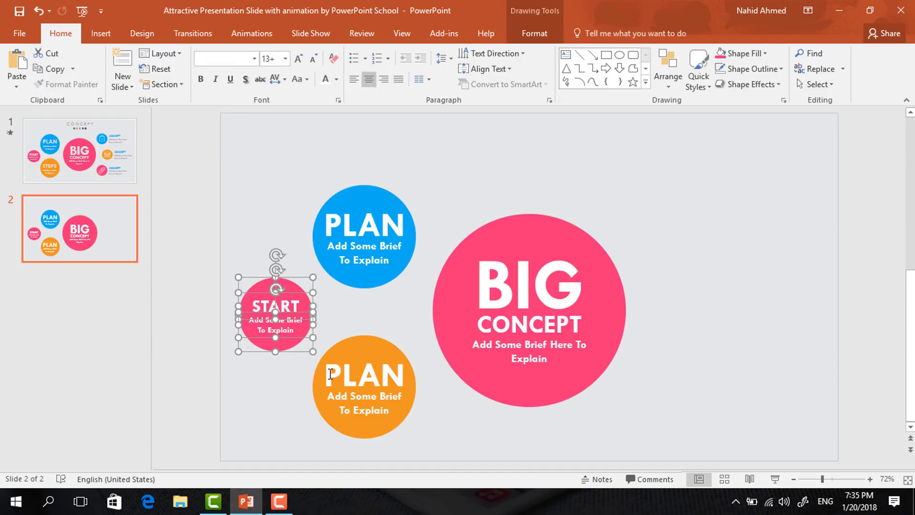
{"action": "left_click", "coordinate": [302, 415]}
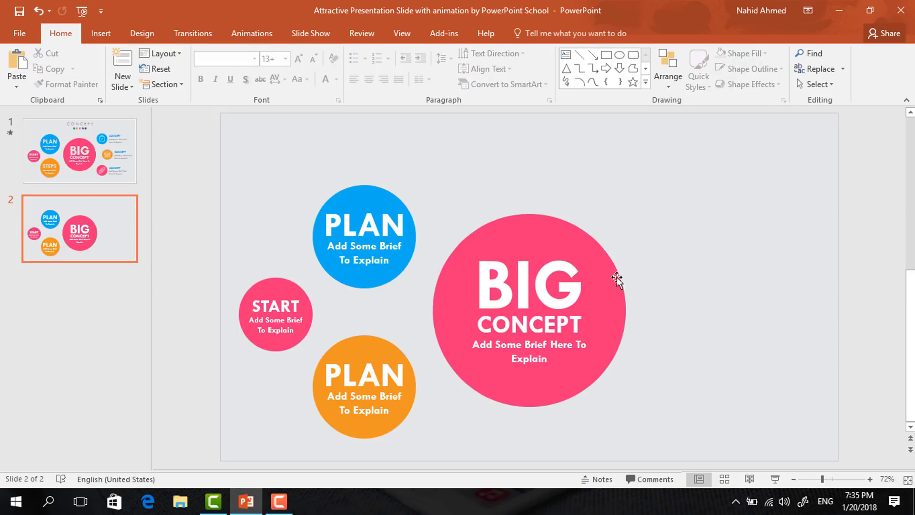
Draw a circle to the right of BIG CONCEPT and fill it orange
{"action": "left_click", "coordinate": [619, 54]}
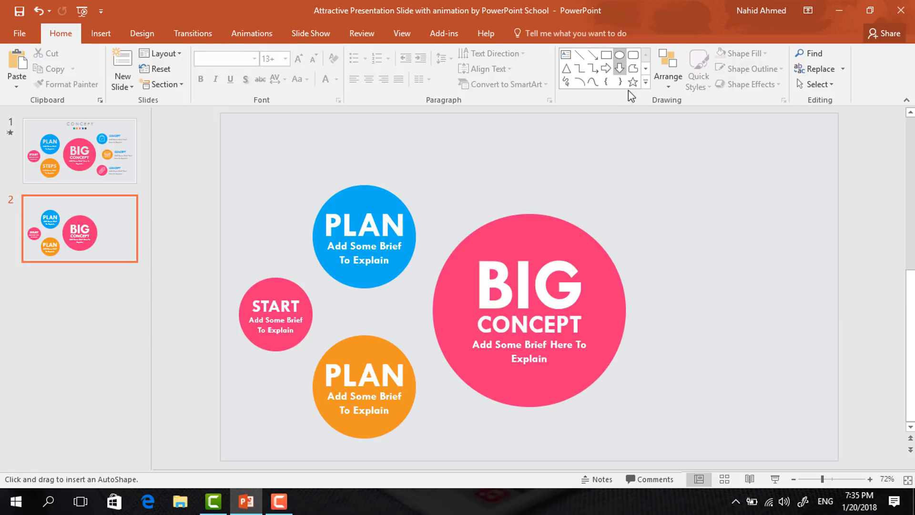
{"action": "left_click_drag", "start_coordinate": [657, 299], "coordinate": [726, 342]}
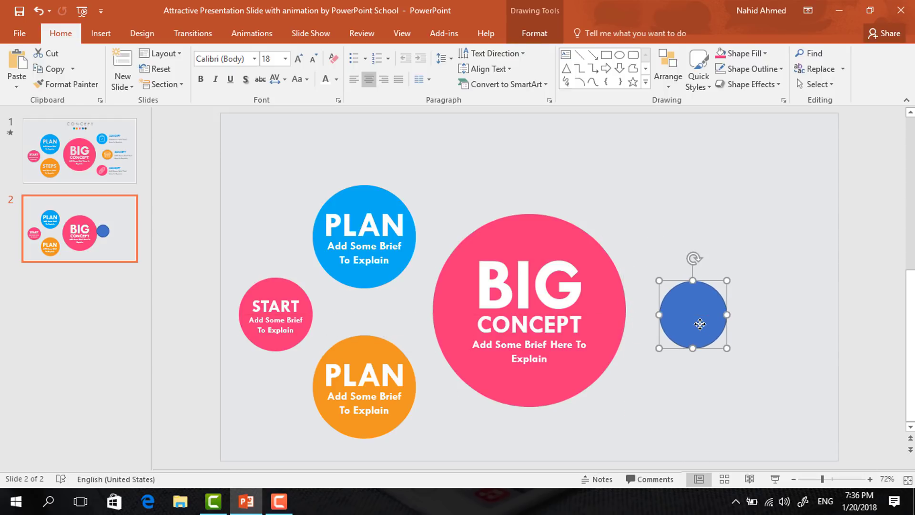
{"action": "left_click", "coordinate": [534, 35]}
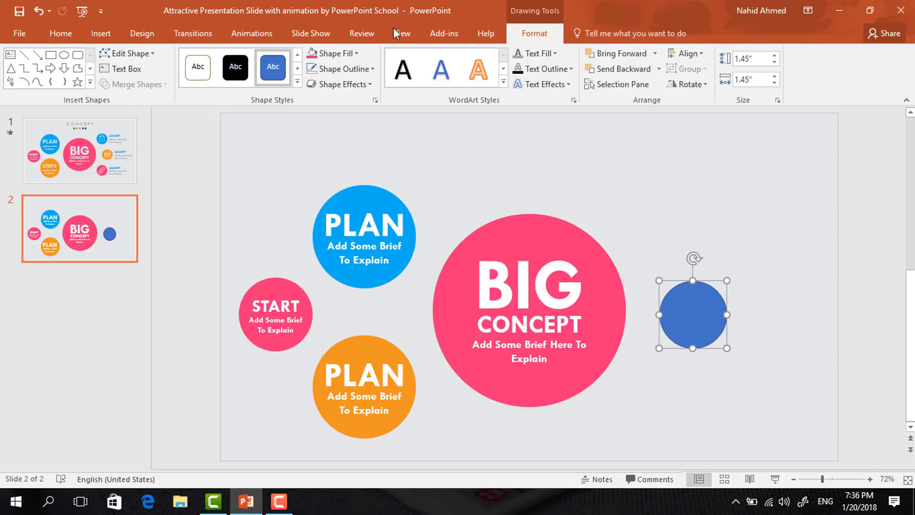
{"action": "left_click", "coordinate": [351, 54]}
{"action": "left_click", "coordinate": [323, 186]}
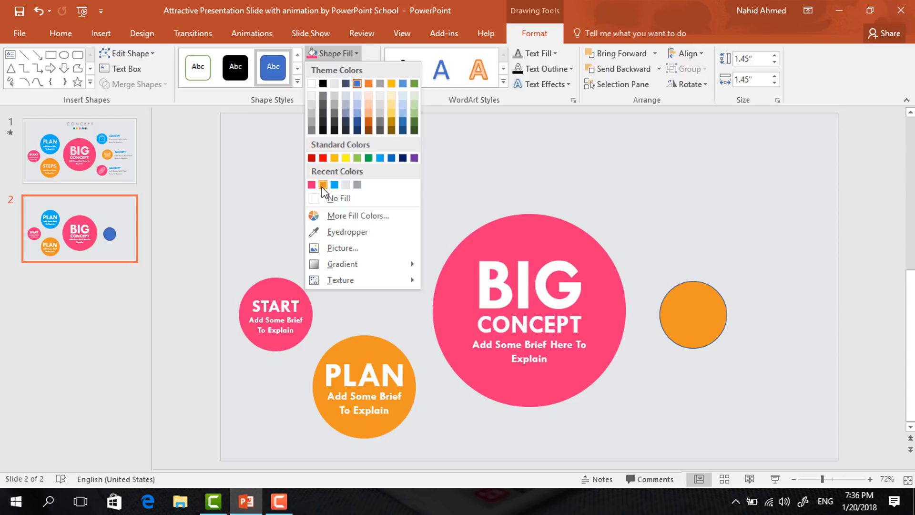
{"action": "left_click", "coordinate": [336, 69]}
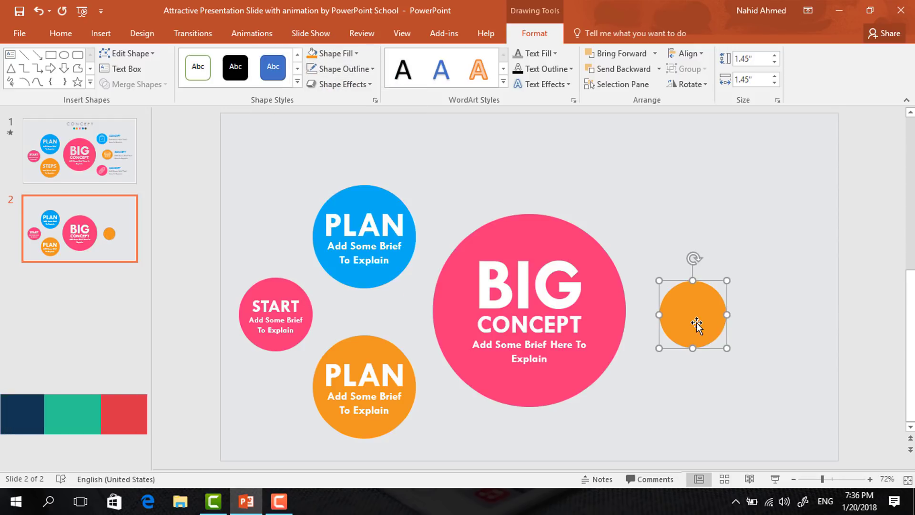
Duplicate the orange circle into a blue circle above it and a pink circle below it
{"action": "key", "text": "ctrl+d"}
{"action": "left_click_drag", "start_coordinate": [696, 322], "coordinate": [647, 201]}
{"action": "left_click", "coordinate": [337, 53]}
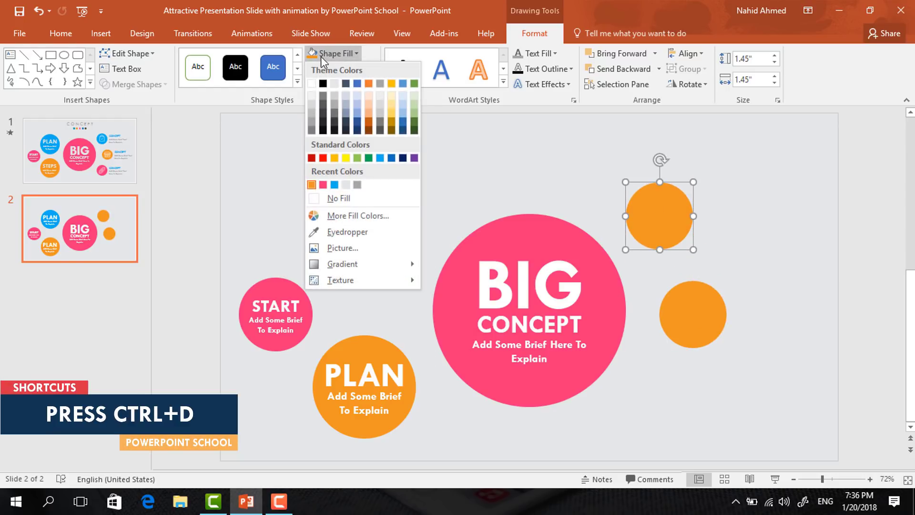
{"action": "left_click", "coordinate": [334, 184]}
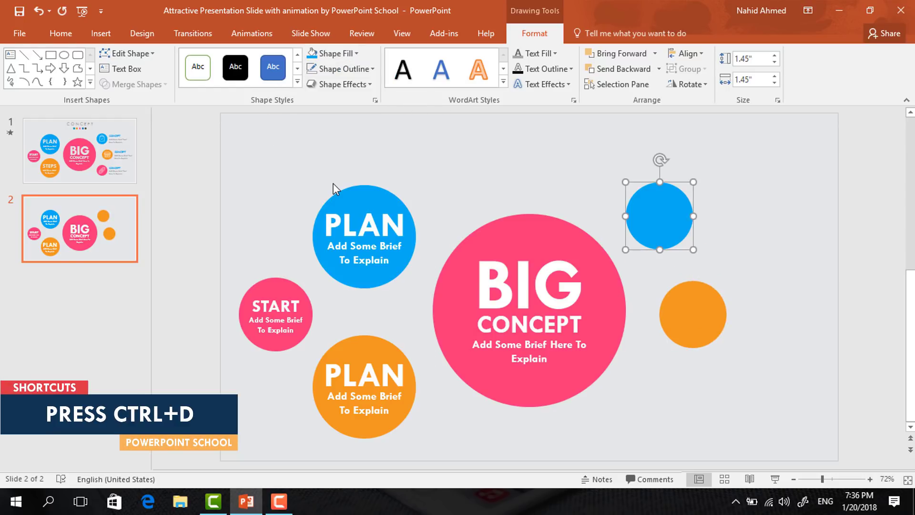
{"action": "left_click_drag", "start_coordinate": [665, 220], "coordinate": [674, 419]}
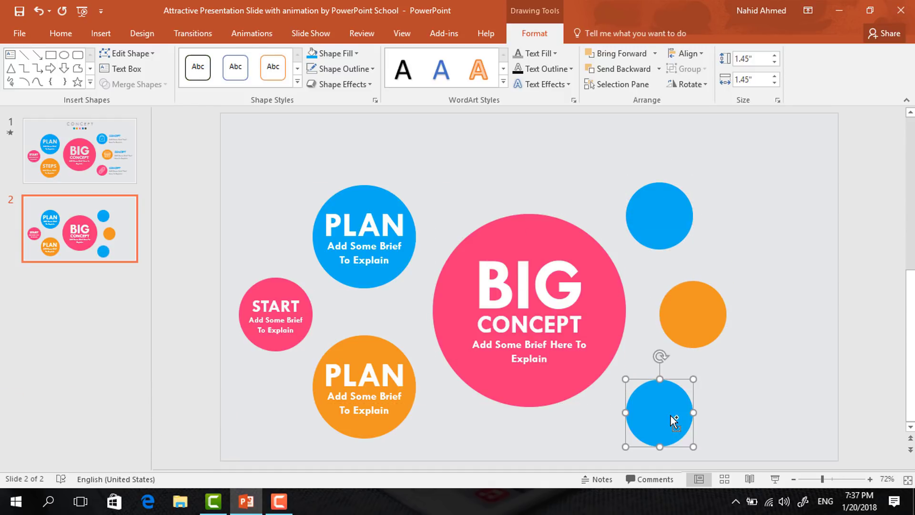
{"action": "left_click", "coordinate": [332, 55]}
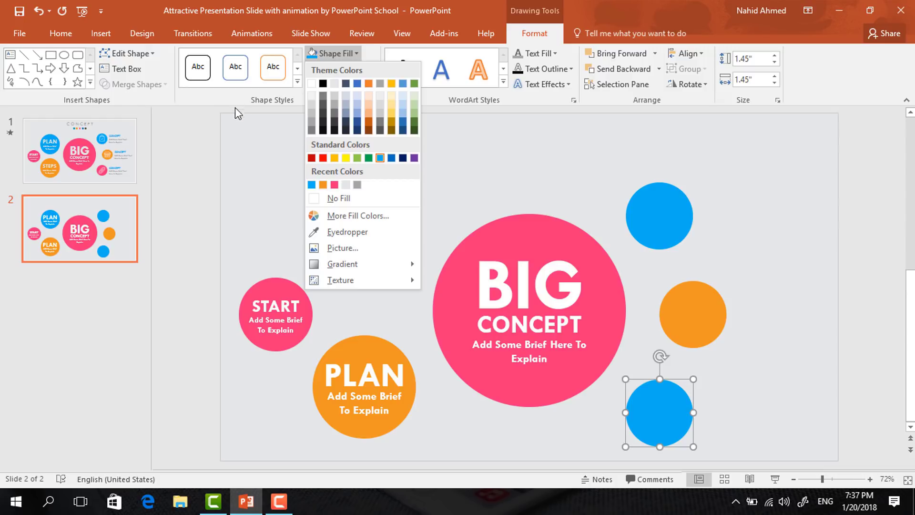
{"action": "left_click", "coordinate": [335, 185]}
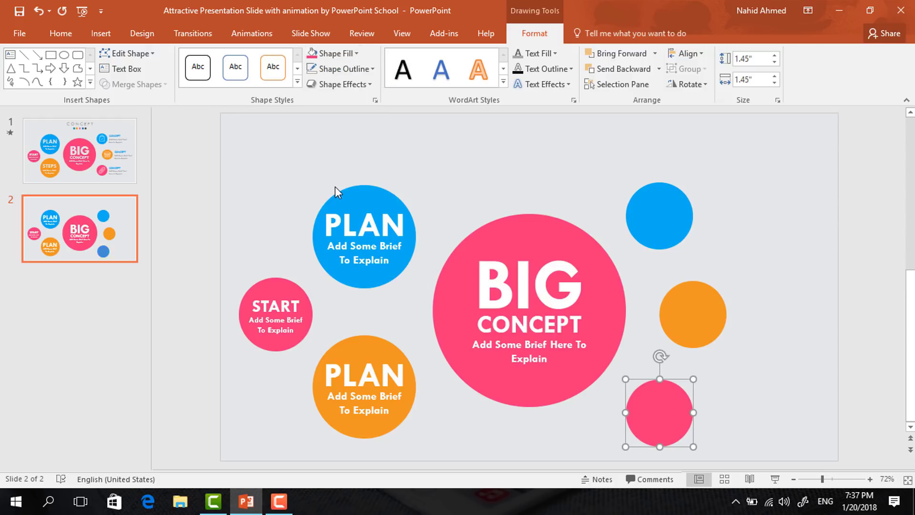
{"action": "left_click", "coordinate": [799, 274]}
Insert the three icon pictures onto the slide together
{"action": "left_click", "coordinate": [101, 32]}
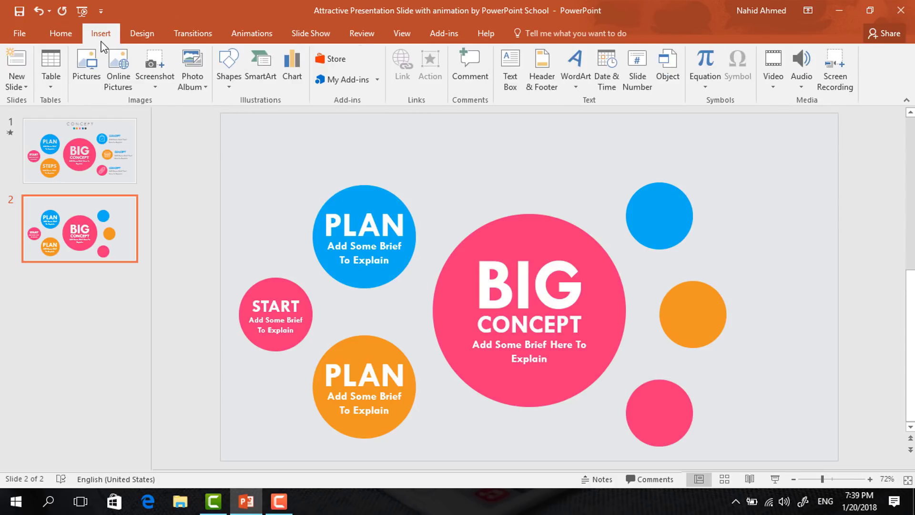
{"action": "left_click", "coordinate": [93, 73]}
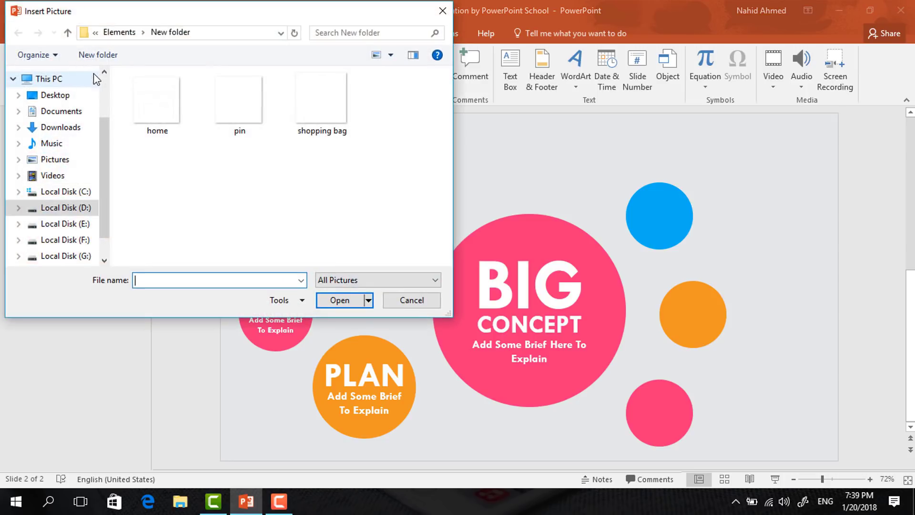
{"action": "left_click", "coordinate": [174, 120]}
{"action": "left_click", "coordinate": [255, 100], "text": "ctrl"}
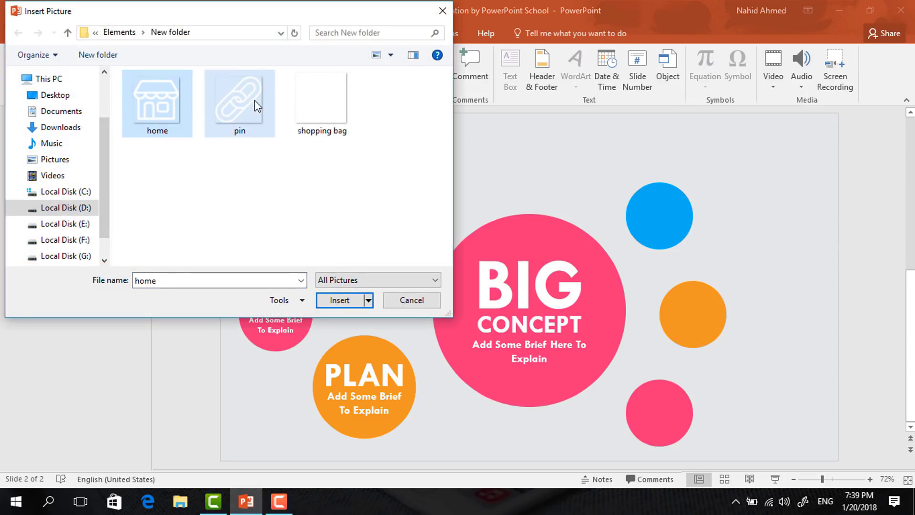
{"action": "left_click", "coordinate": [308, 112], "text": "ctrl"}
{"action": "left_click", "coordinate": [349, 301]}
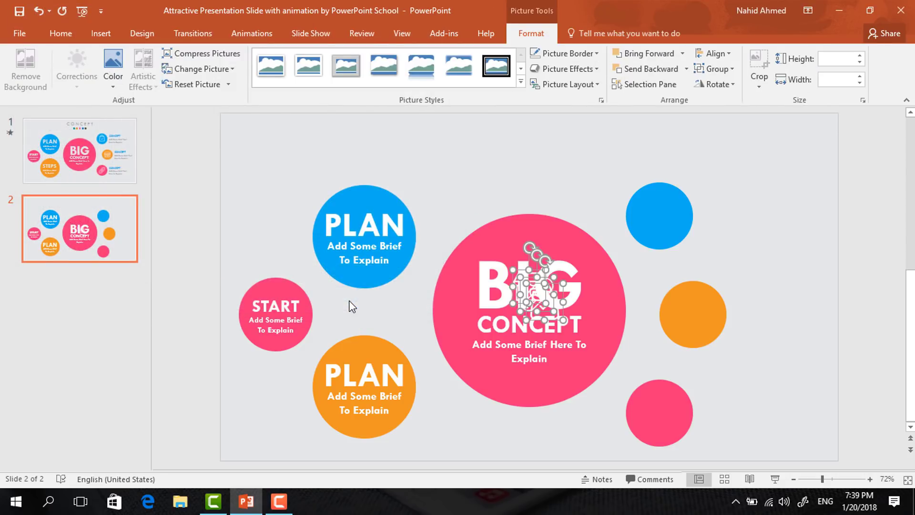
Move the shopping bag onto the blue circle, the link onto pink and the store onto orange
{"action": "left_click_drag", "start_coordinate": [548, 293], "coordinate": [617, 165]}
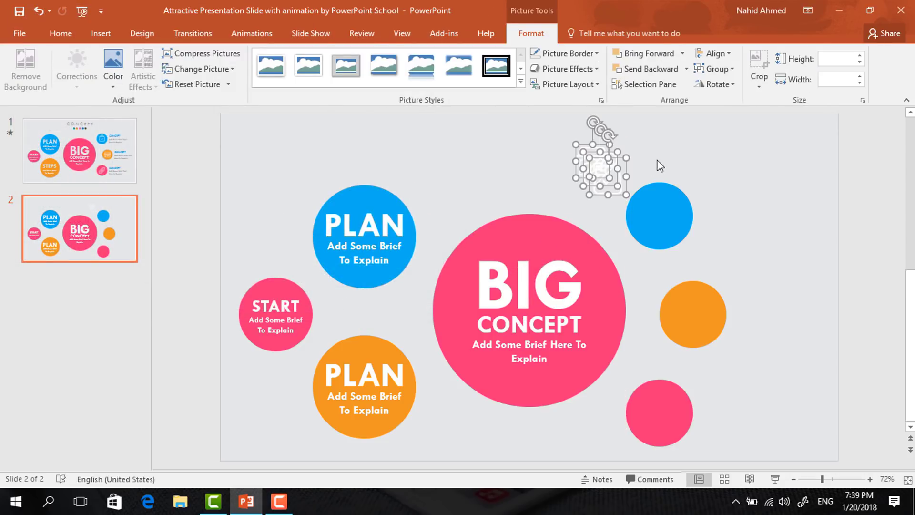
{"action": "left_click", "coordinate": [658, 163]}
{"action": "left_click", "coordinate": [612, 181]}
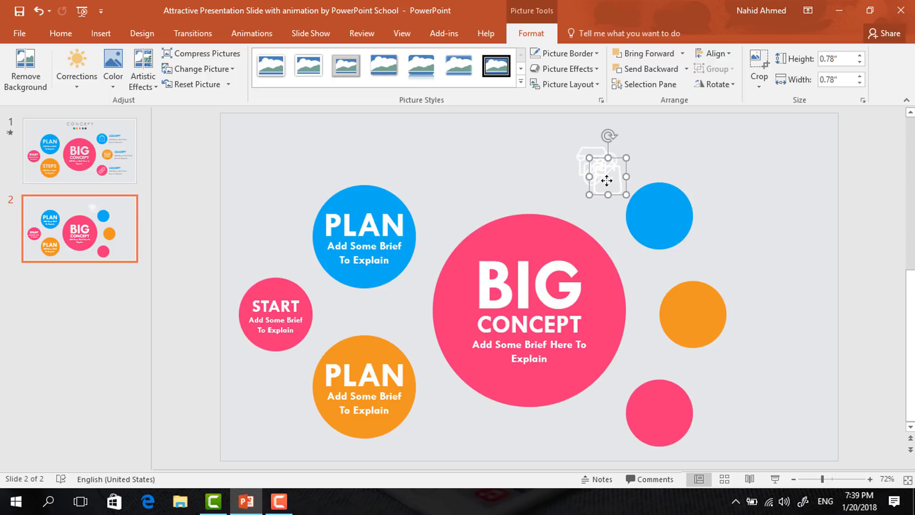
{"action": "left_click_drag", "start_coordinate": [610, 184], "coordinate": [664, 222]}
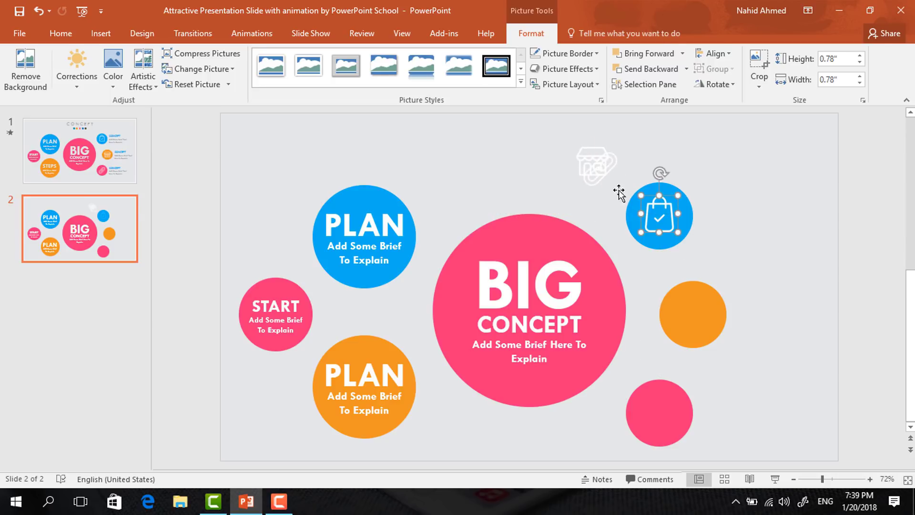
{"action": "left_click", "coordinate": [593, 164]}
{"action": "left_click_drag", "start_coordinate": [593, 165], "coordinate": [652, 408]}
{"action": "left_click", "coordinate": [590, 155]}
{"action": "left_click_drag", "start_coordinate": [590, 155], "coordinate": [690, 308]}
{"action": "left_click", "coordinate": [726, 157]}
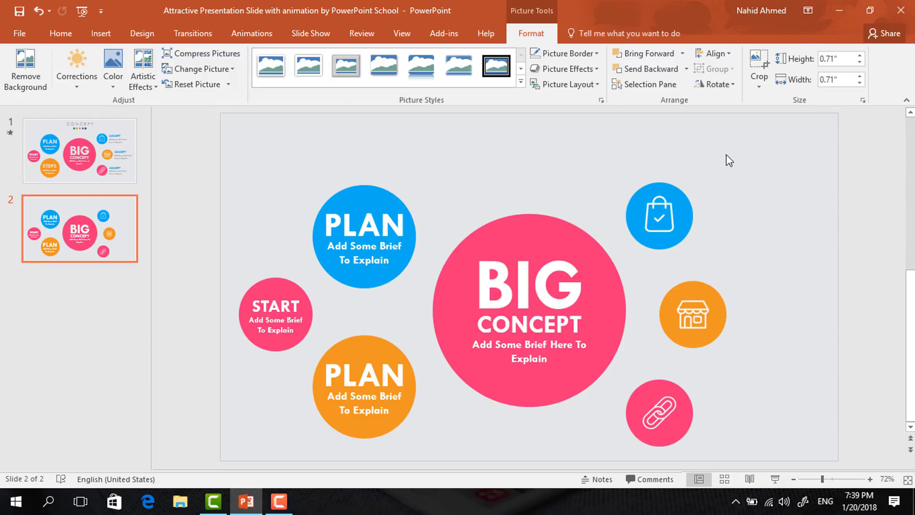
Group each icon with its circle: bag with blue, store with orange, link with pink
{"action": "left_click_drag", "start_coordinate": [694, 206], "coordinate": [622, 264]}
{"action": "key", "text": "ctrl+g"}
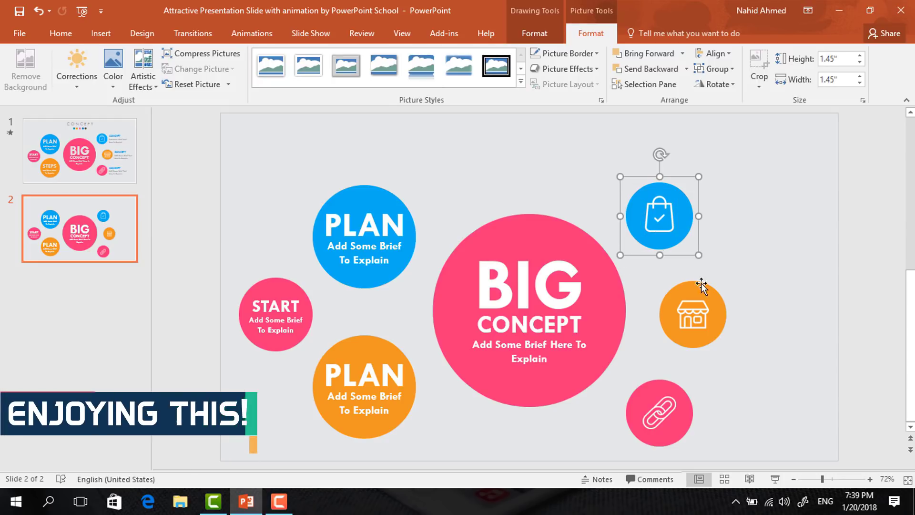
{"action": "left_click_drag", "start_coordinate": [758, 262], "coordinate": [649, 369]}
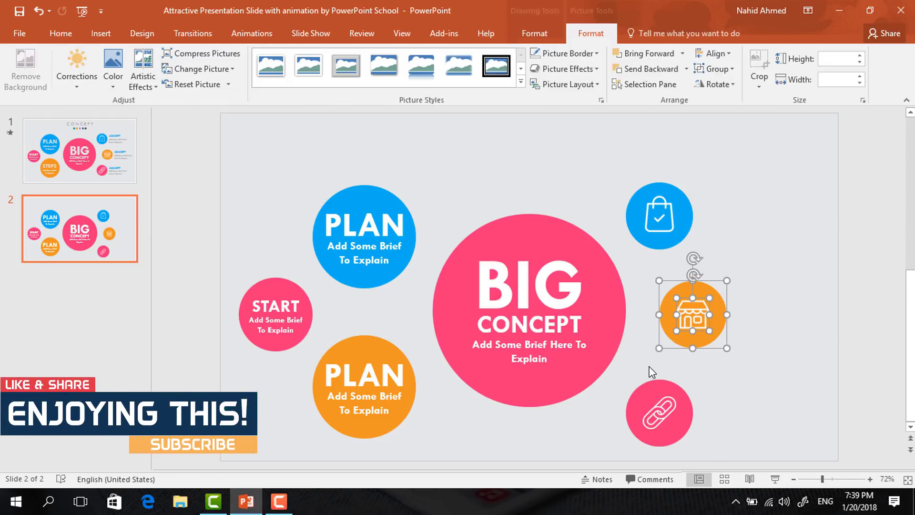
{"action": "key", "text": "ctrl+g"}
{"action": "left_click_drag", "start_coordinate": [728, 363], "coordinate": [613, 456]}
{"action": "key", "text": "ctrl+g"}
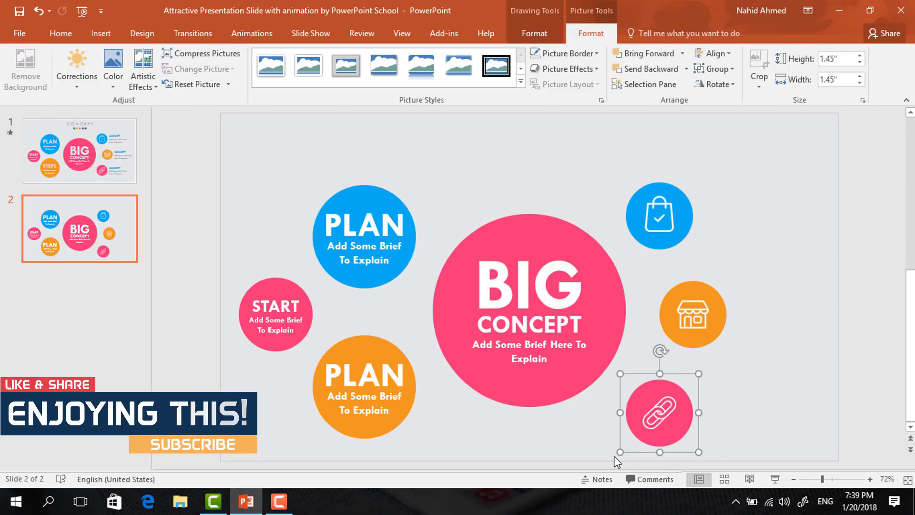
Add a 'CONCEPTS' text box beside the blue bag circle
{"action": "left_click", "coordinate": [749, 398]}
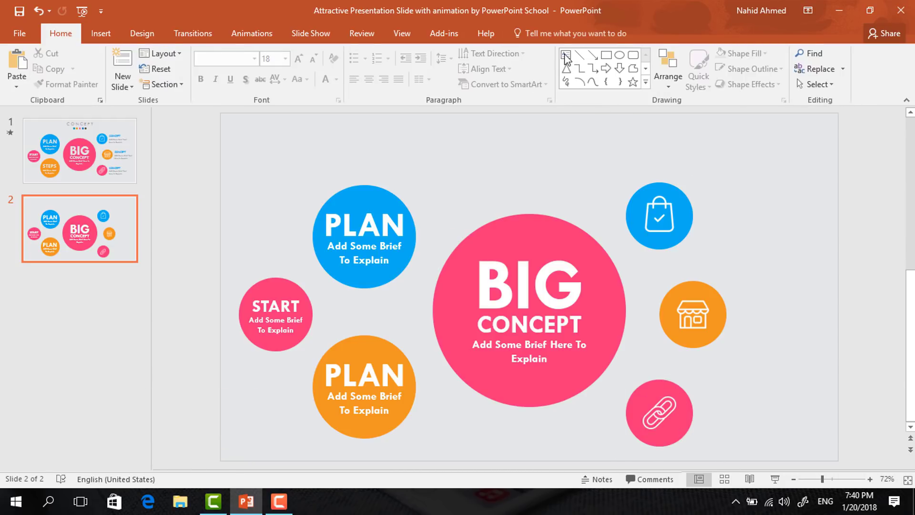
{"action": "left_click", "coordinate": [605, 54]}
{"action": "mouse_move", "coordinate": [700, 182]}
{"action": "left_mouse_down"}
{"action": "mouse_move", "coordinate": [765, 213]}
{"action": "mouse_move", "coordinate": [804, 208]}
{"action": "left_mouse_up"}
{"action": "type", "text": "cONCEPTS"}
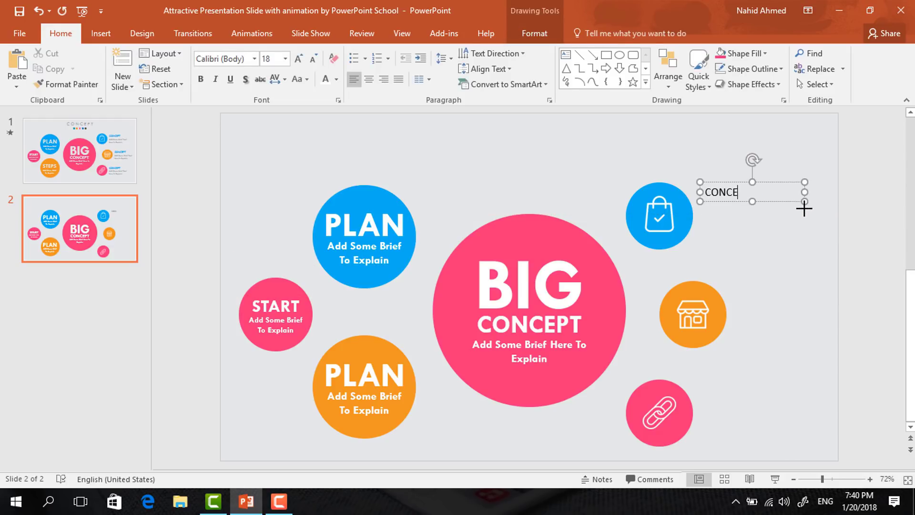
Format CONCEPTS as bold 24 pt Tw Cen MT in blue
{"action": "key", "text": "ctrl+a"}
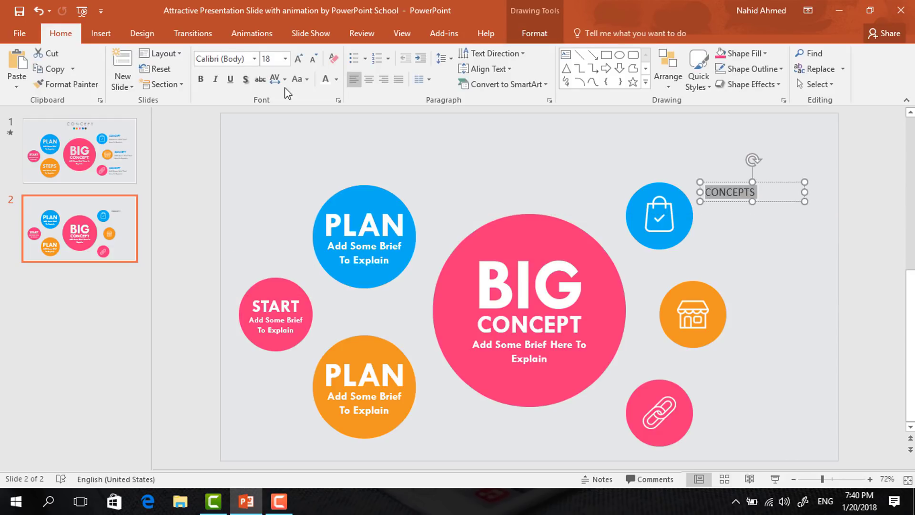
{"action": "left_click", "coordinate": [221, 58]}
{"action": "type", "text": "Tw Cen MT"}
{"action": "key", "text": "Return"}
{"action": "left_click", "coordinate": [268, 57]}
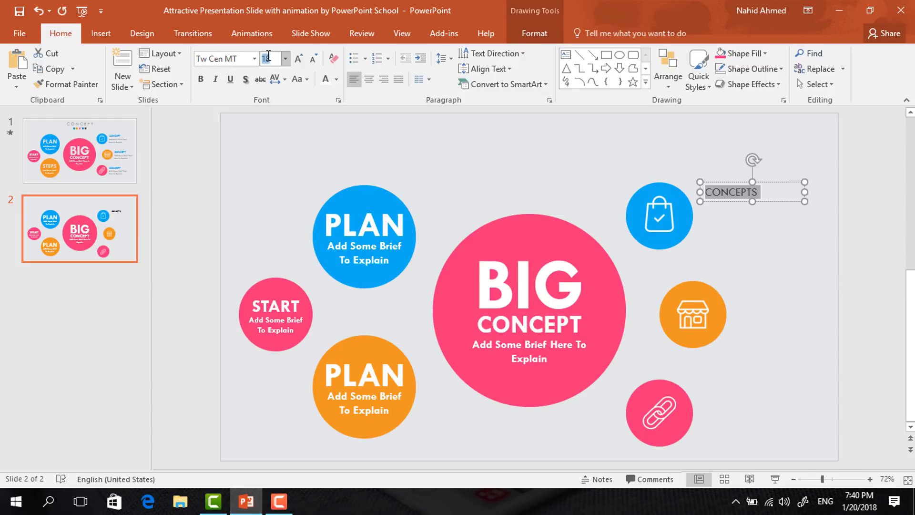
{"action": "type", "text": "24"}
{"action": "key", "text": "Return"}
{"action": "left_click", "coordinate": [201, 79]}
{"action": "left_click", "coordinate": [337, 79]}
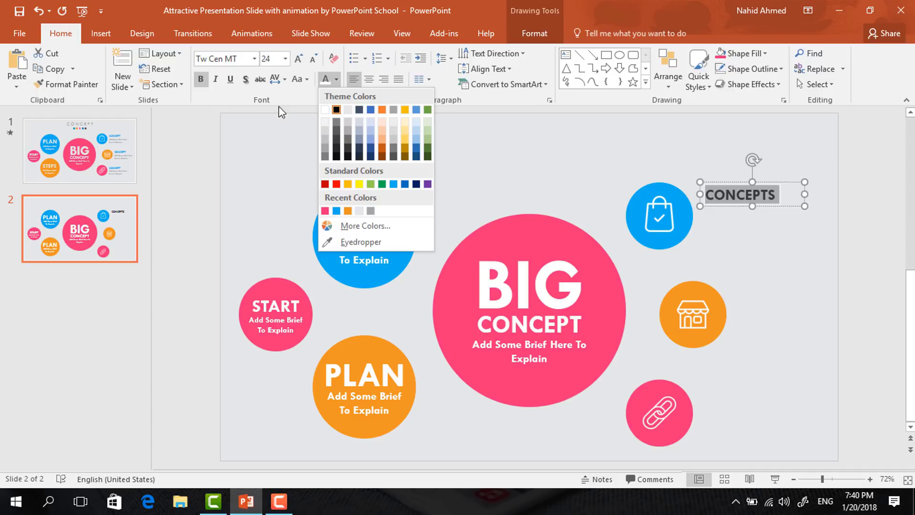
{"action": "left_click", "coordinate": [337, 211]}
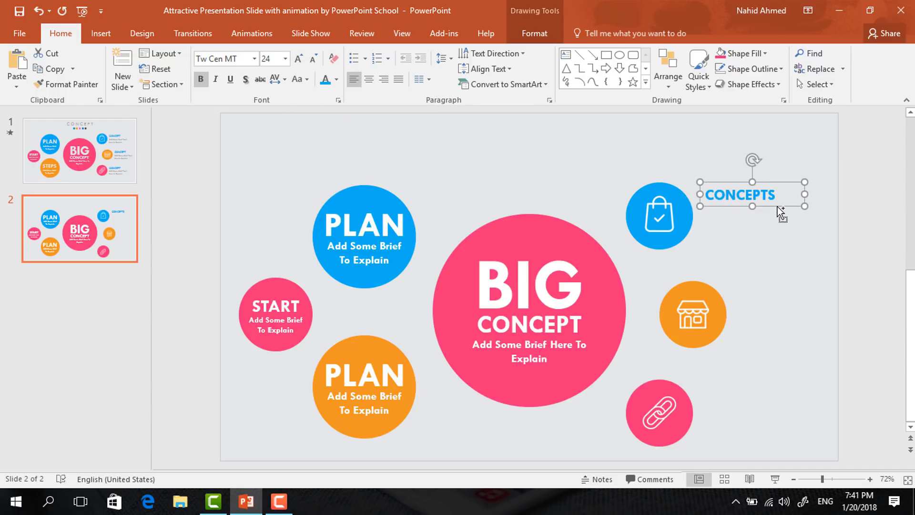
Duplicate the heading below it as an 18 pt grey box holding the pasted brief text
{"action": "left_click_drag", "start_coordinate": [777, 207], "coordinate": [780, 228]}
{"action": "double_click", "coordinate": [765, 217]}
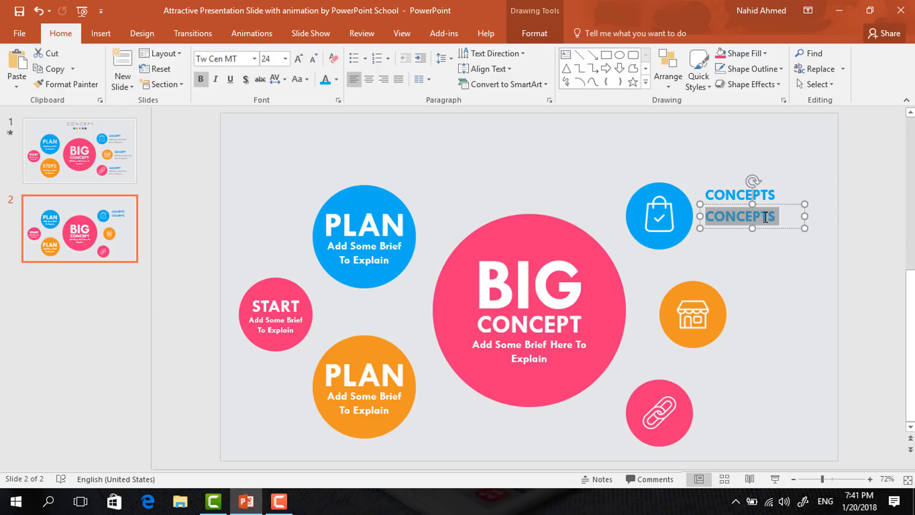
{"action": "left_click", "coordinate": [270, 62]}
{"action": "type", "text": "18"}
{"action": "key", "text": "Return"}
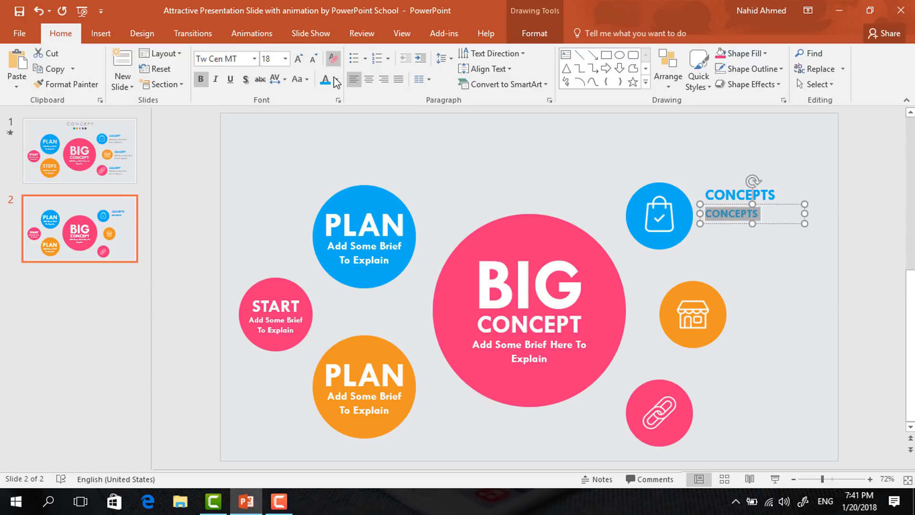
{"action": "left_click", "coordinate": [336, 80]}
{"action": "left_click", "coordinate": [369, 210]}
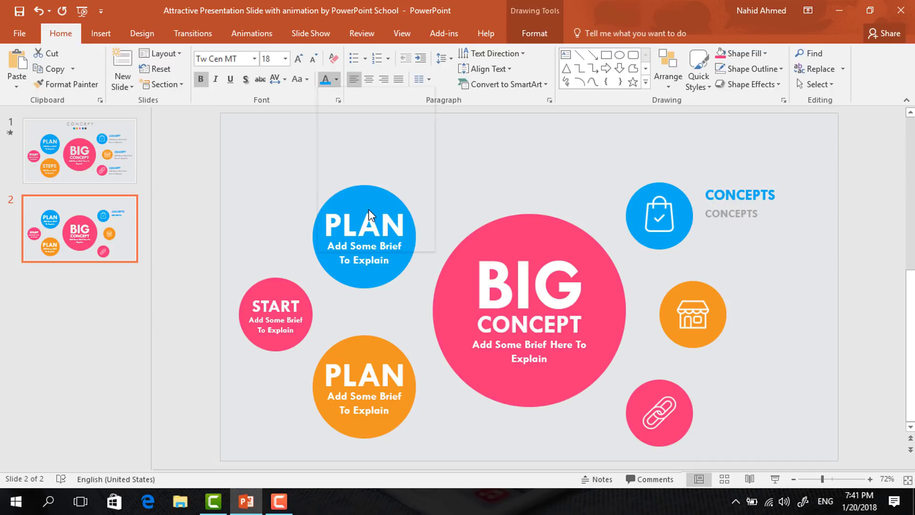
{"action": "type", "text": "Add Some Brief Text Here To Explain"}
{"action": "mouse_move", "coordinate": [804, 228]}
{"action": "left_mouse_down"}
{"action": "mouse_move", "coordinate": [775, 202]}
{"action": "mouse_move", "coordinate": [782, 180]}
{"action": "mouse_move", "coordinate": [773, 182]}
{"action": "mouse_move", "coordinate": [800, 229]}
{"action": "mouse_move", "coordinate": [801, 287]}
{"action": "mouse_move", "coordinate": [807, 280]}
{"action": "mouse_move", "coordinate": [795, 352]}
{"action": "mouse_move", "coordinate": [770, 388]}
{"action": "left_mouse_up"}
Group the heading with its brief text and place copies beside the orange and pink circles
{"action": "left_click", "coordinate": [776, 193], "text": "shift"}
{"action": "key", "text": "ctrl+g"}
{"action": "left_click", "coordinate": [816, 353]}
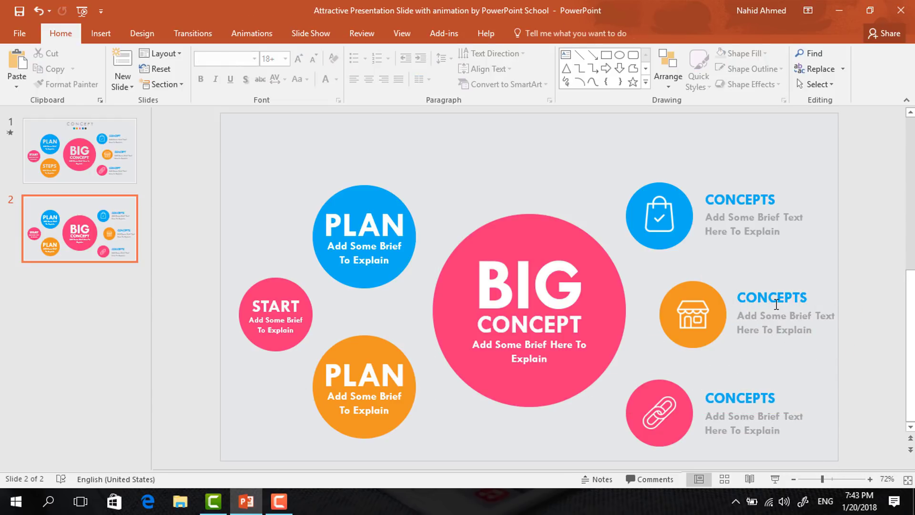
Recolour the CONCEPTS headings beside the orange and pink circles to orange and pink
{"action": "left_click", "coordinate": [778, 300]}
{"action": "double_click", "coordinate": [778, 300]}
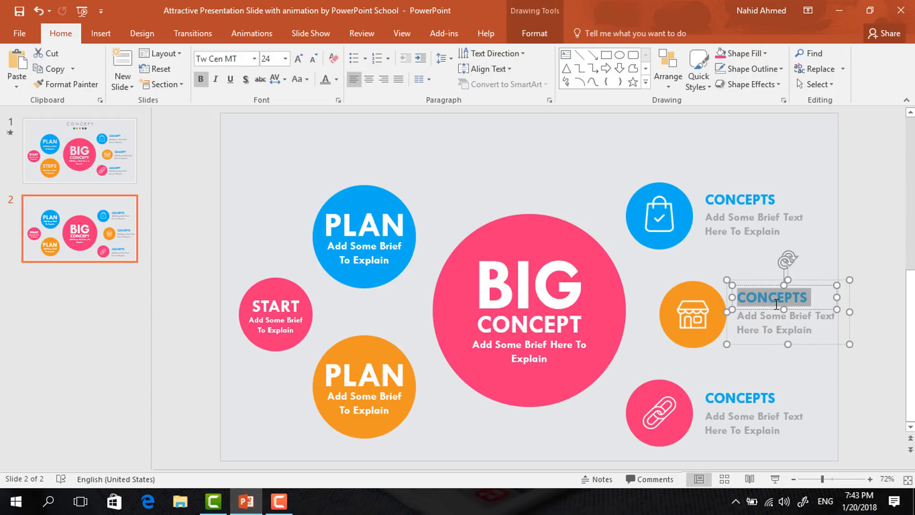
{"action": "left_click", "coordinate": [336, 81]}
{"action": "left_click", "coordinate": [359, 211]}
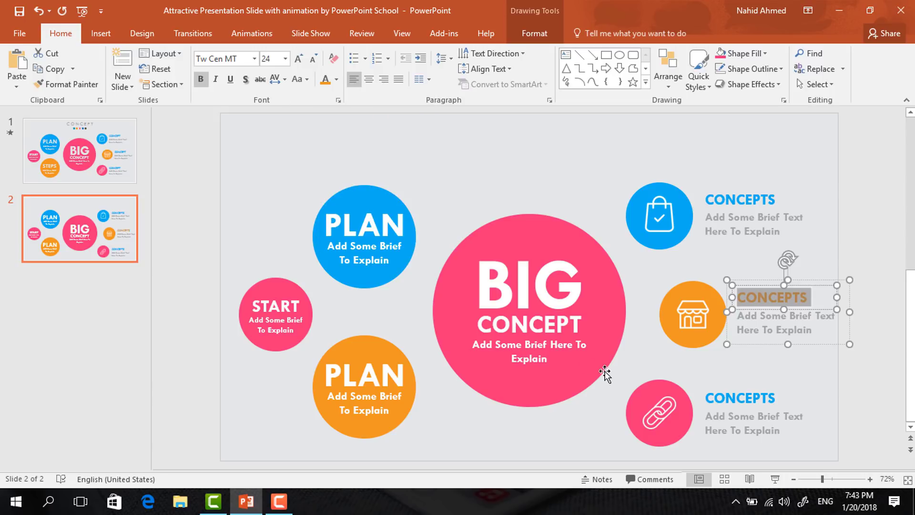
{"action": "left_click", "coordinate": [721, 395]}
{"action": "double_click", "coordinate": [722, 395]}
{"action": "left_click", "coordinate": [337, 81]}
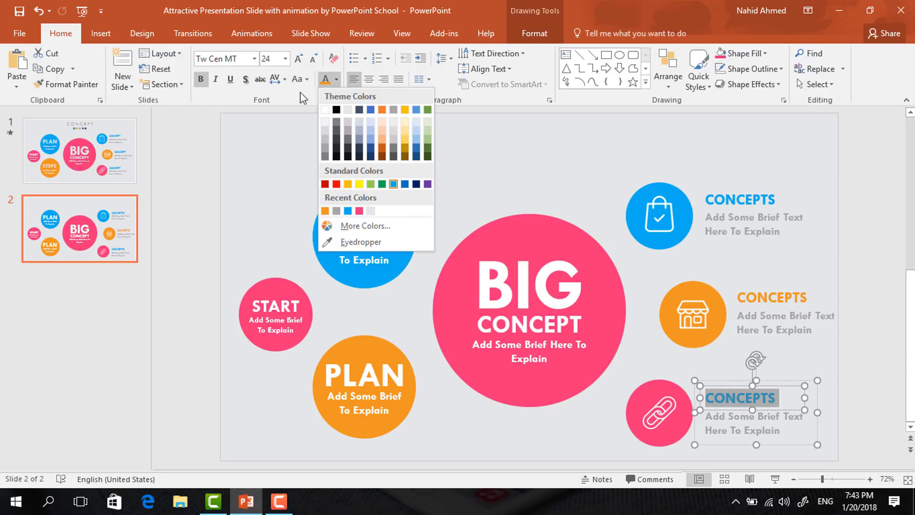
{"action": "left_click", "coordinate": [367, 211]}
{"action": "left_click", "coordinate": [291, 186]}
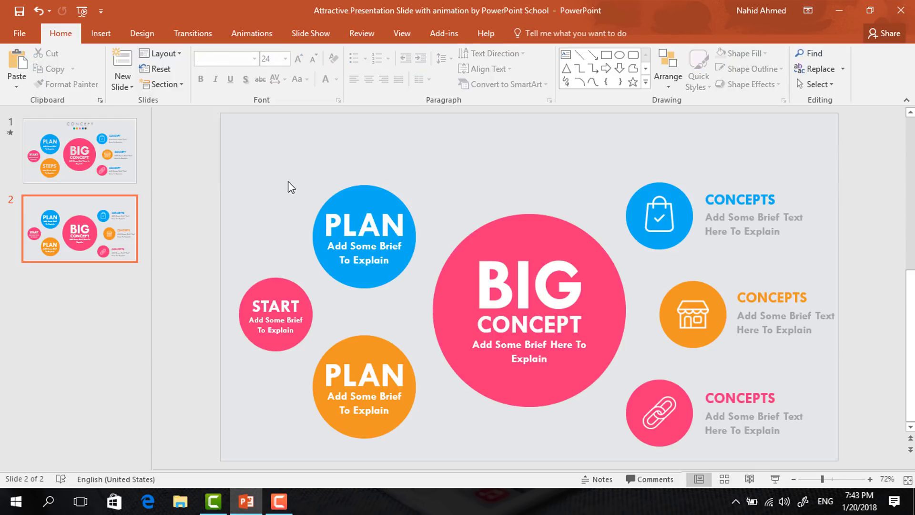
Copy the CONCEPT title with its five coloured dots from slide 1 and paste it onto slide 2
{"action": "left_click", "coordinate": [76, 155]}
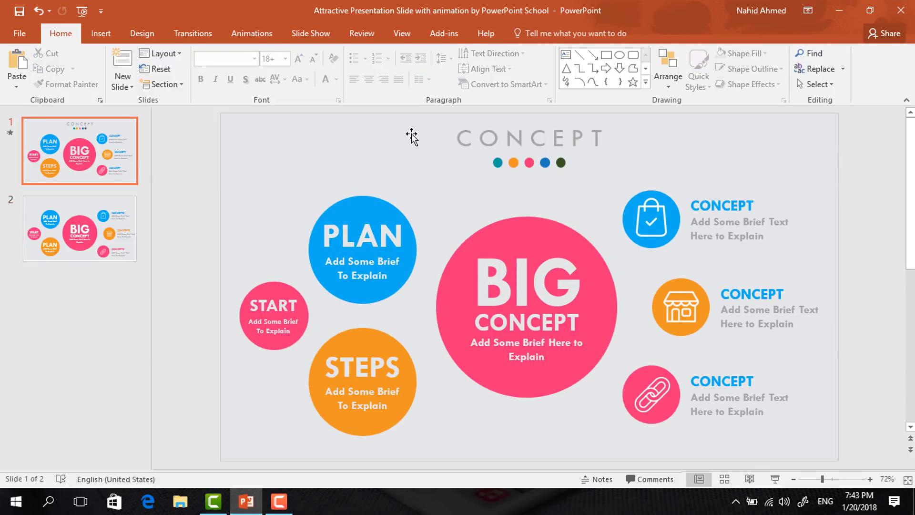
{"action": "left_click", "coordinate": [440, 128]}
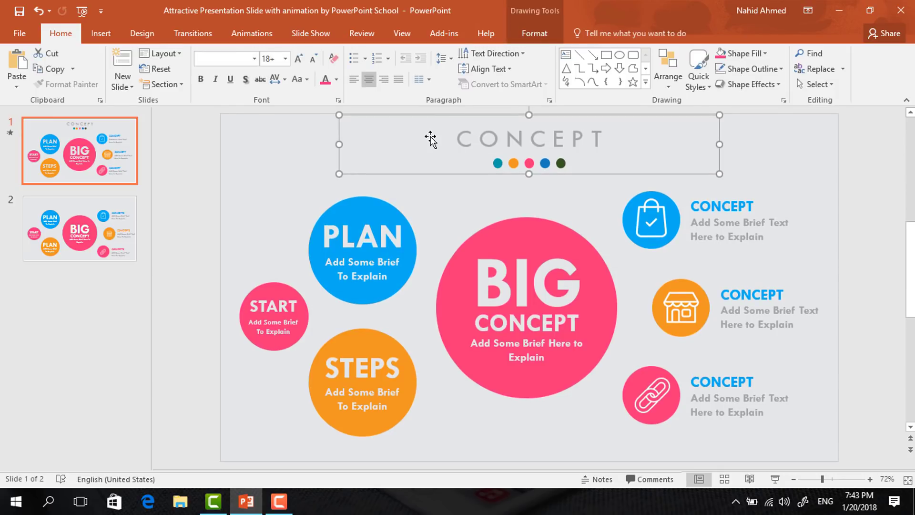
{"action": "key", "text": "ctrl+c"}
{"action": "left_click", "coordinate": [116, 229]}
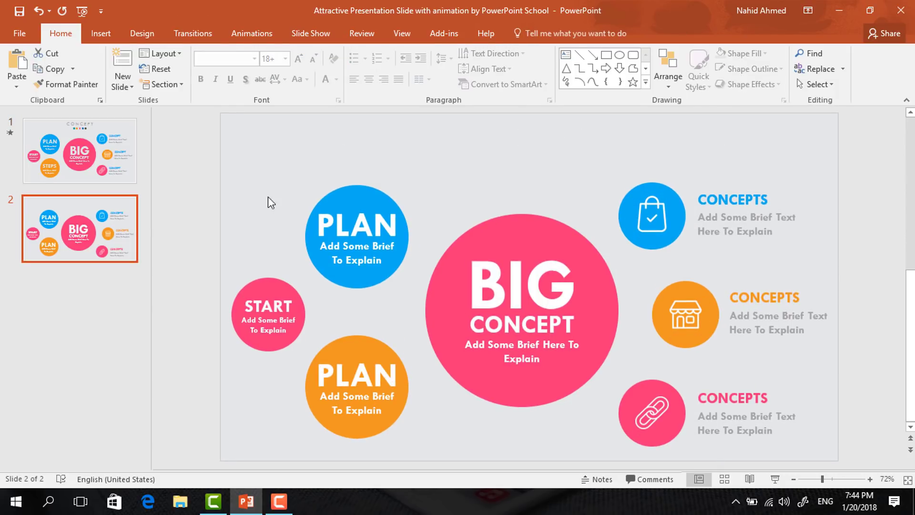
{"action": "key", "text": "ctrl+v"}
{"action": "left_click", "coordinate": [298, 164]}
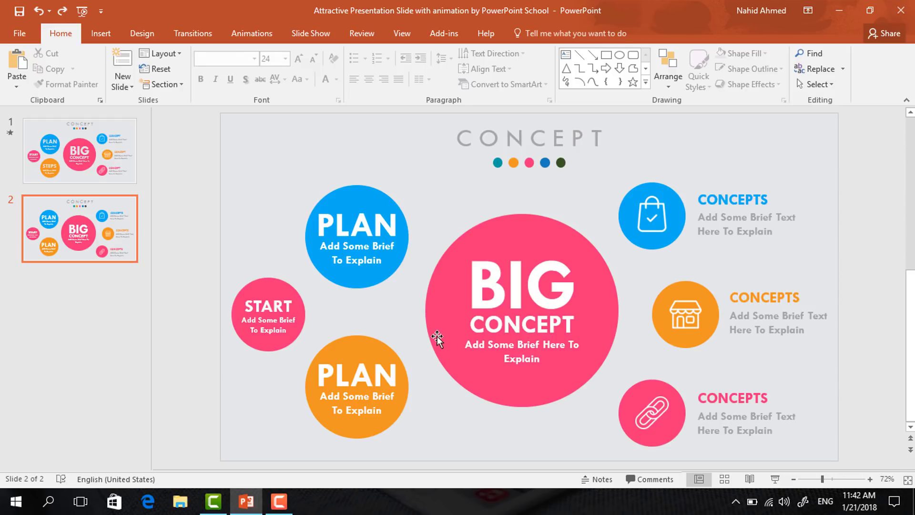
{"action": "left_click", "coordinate": [448, 265]}
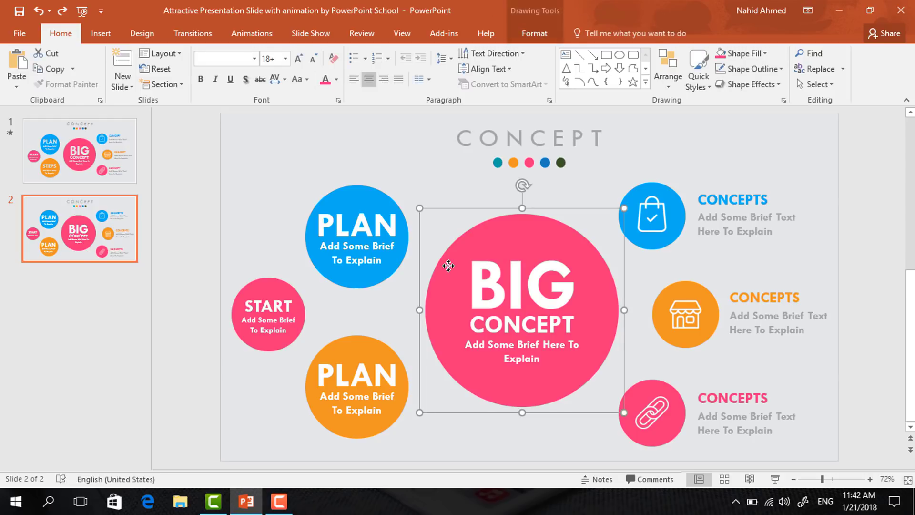
Open the Animation Pane and give BIG CONCEPT a Zoom entrance
{"action": "left_click", "coordinate": [248, 34]}
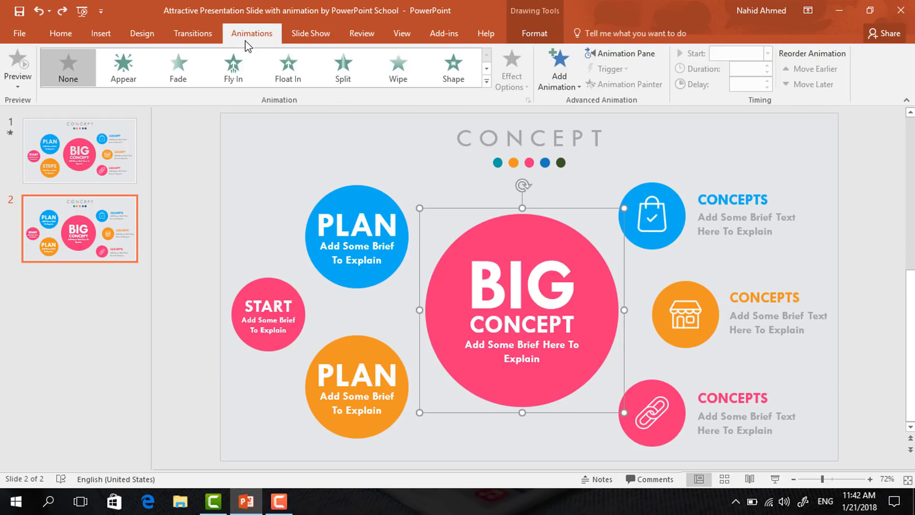
{"action": "left_click", "coordinate": [646, 53]}
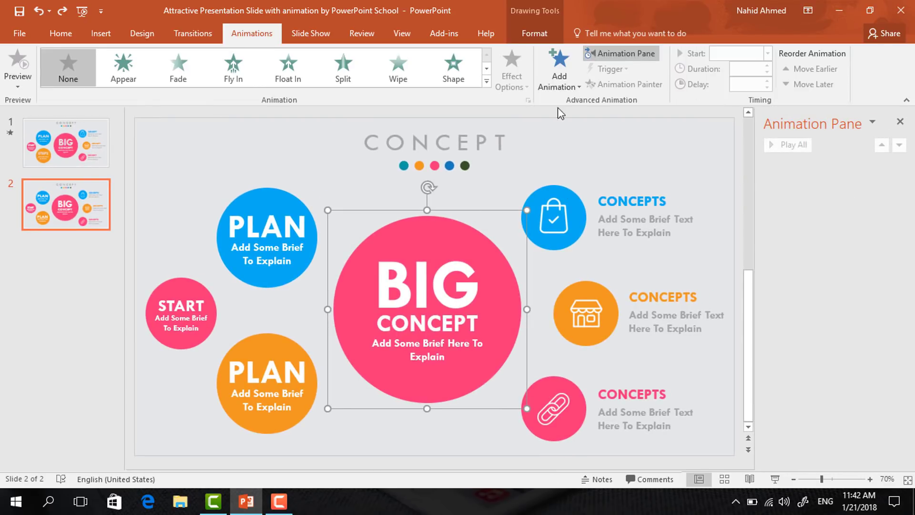
{"action": "left_click", "coordinate": [570, 76]}
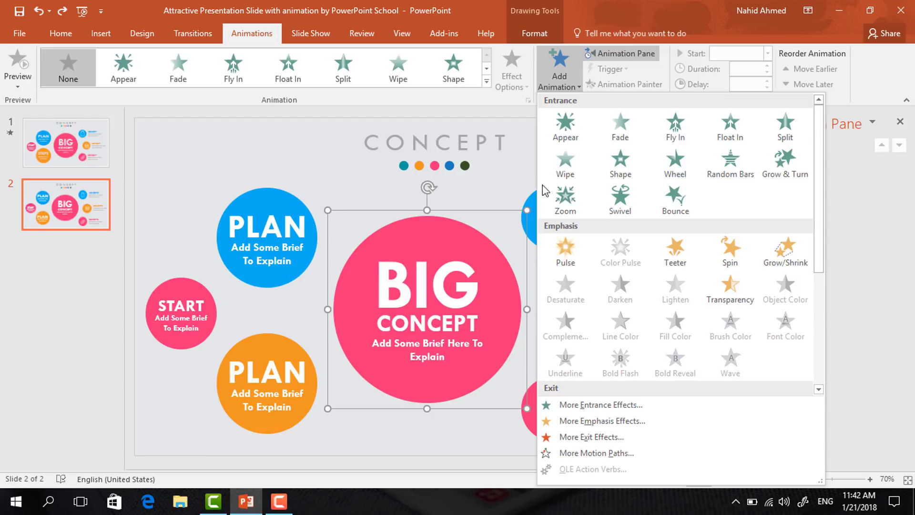
{"action": "left_click", "coordinate": [562, 202]}
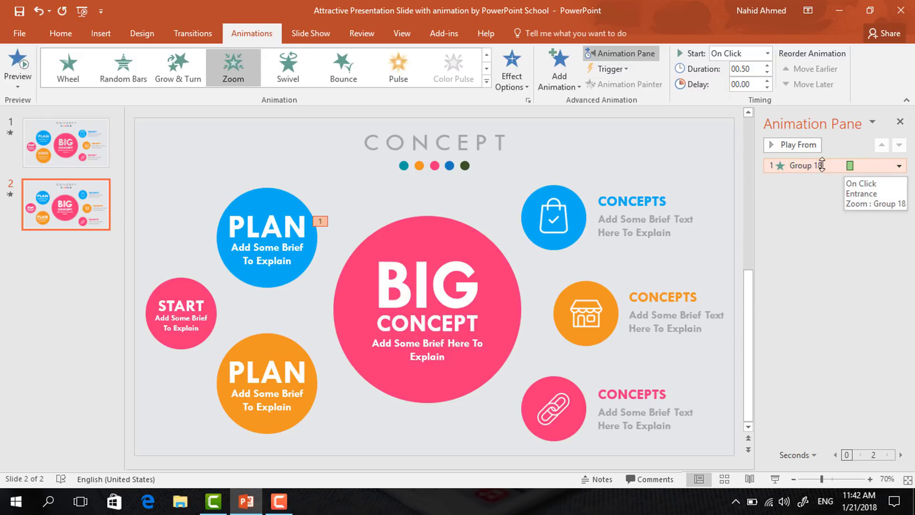
Give the blue PLAN circle a Zoom entrance starting After Previous
{"action": "left_click", "coordinate": [280, 194]}
{"action": "left_click", "coordinate": [556, 82]}
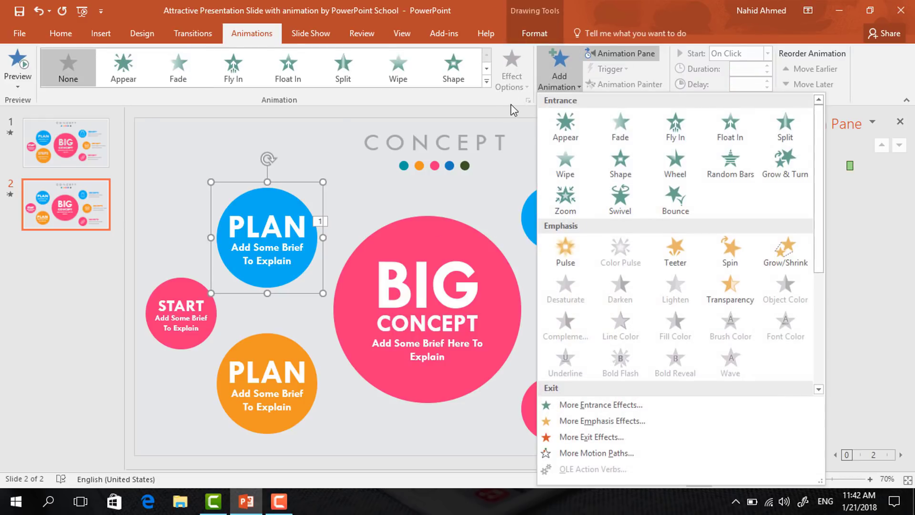
{"action": "left_click", "coordinate": [567, 198]}
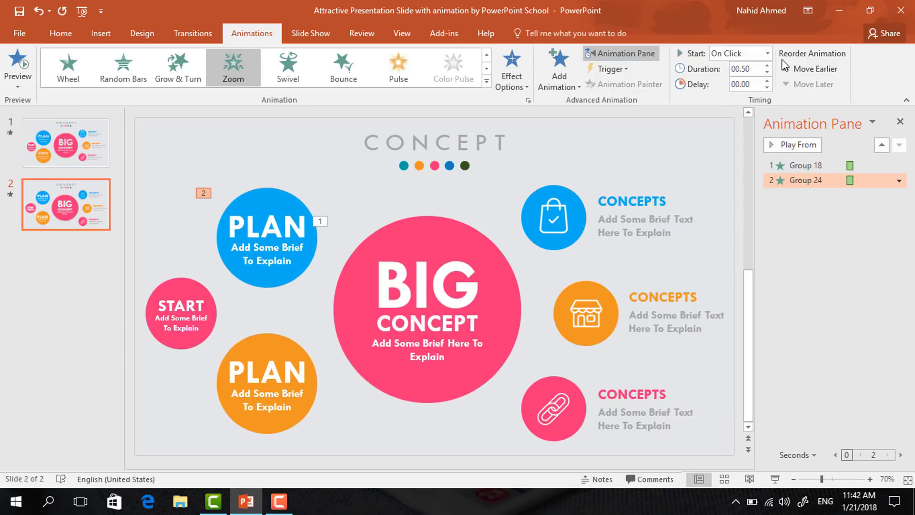
{"action": "left_click", "coordinate": [767, 53]}
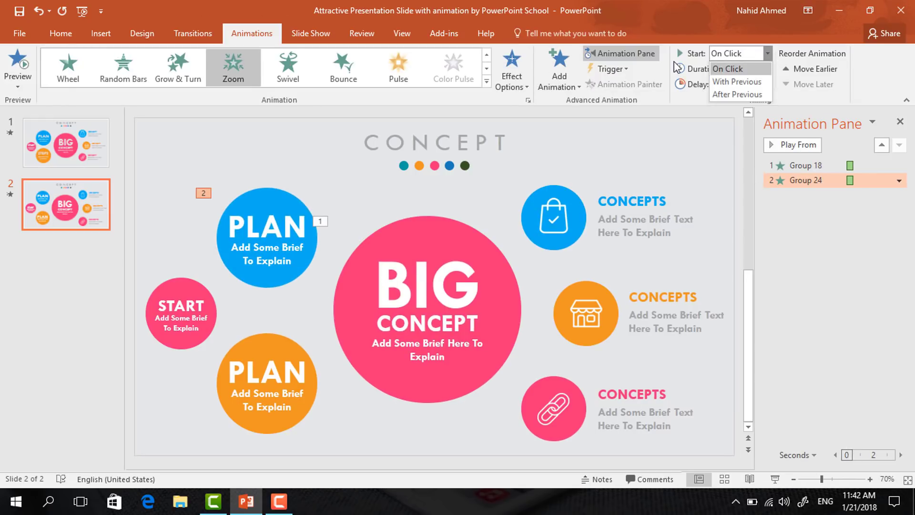
{"action": "left_click", "coordinate": [724, 94]}
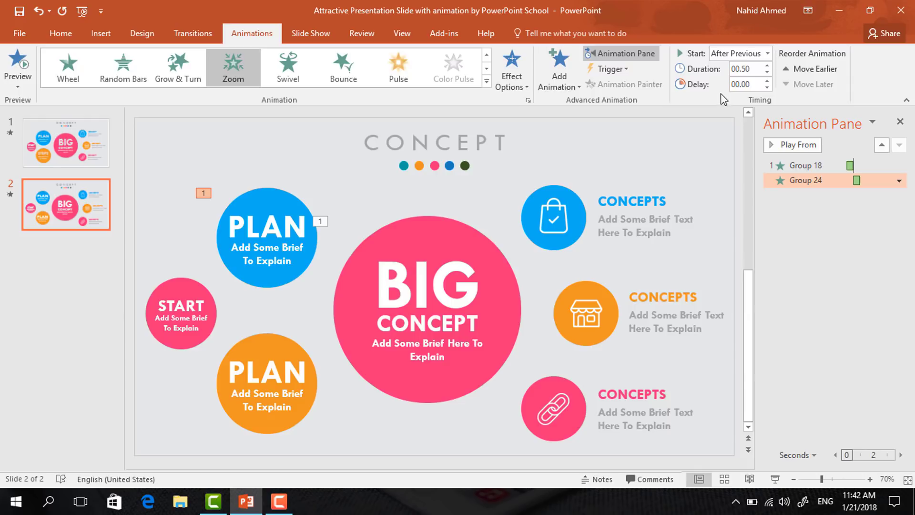
Give the orange PLAN circle a Zoom entrance starting After Previous
{"action": "left_click", "coordinate": [284, 346]}
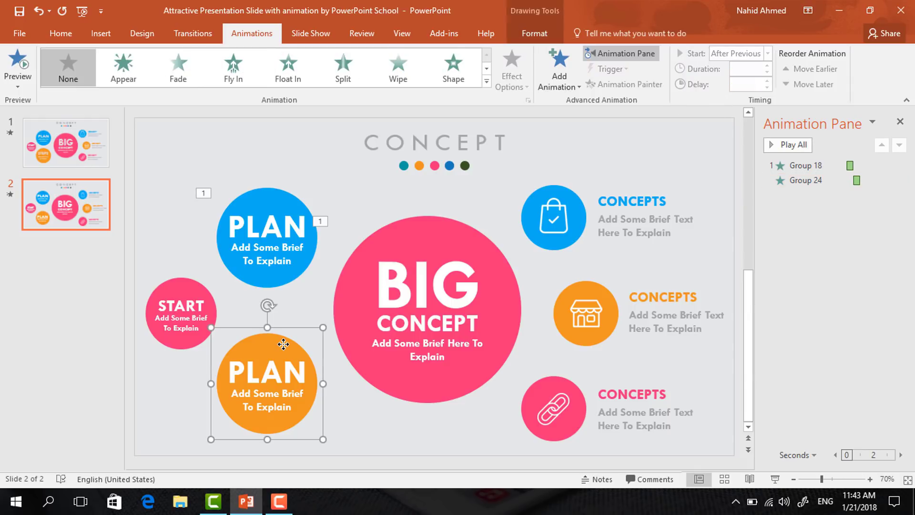
{"action": "left_click", "coordinate": [565, 77]}
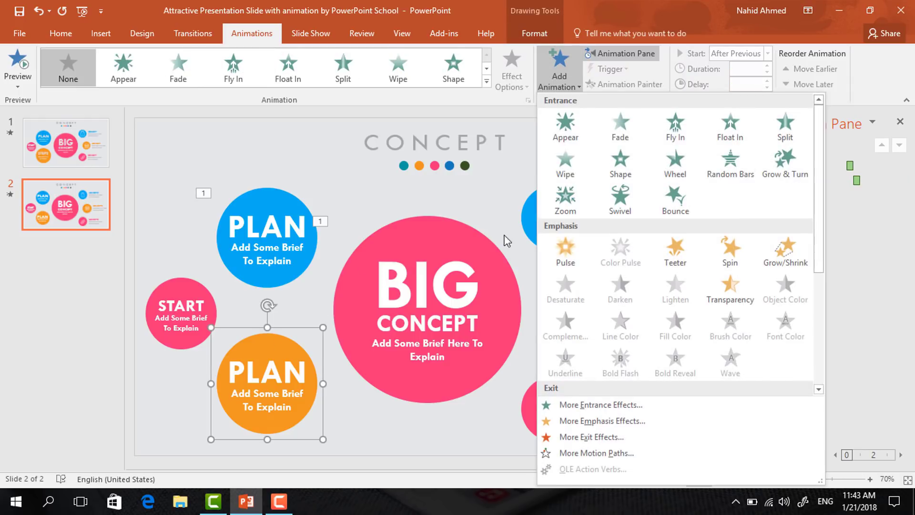
{"action": "left_click", "coordinate": [560, 201]}
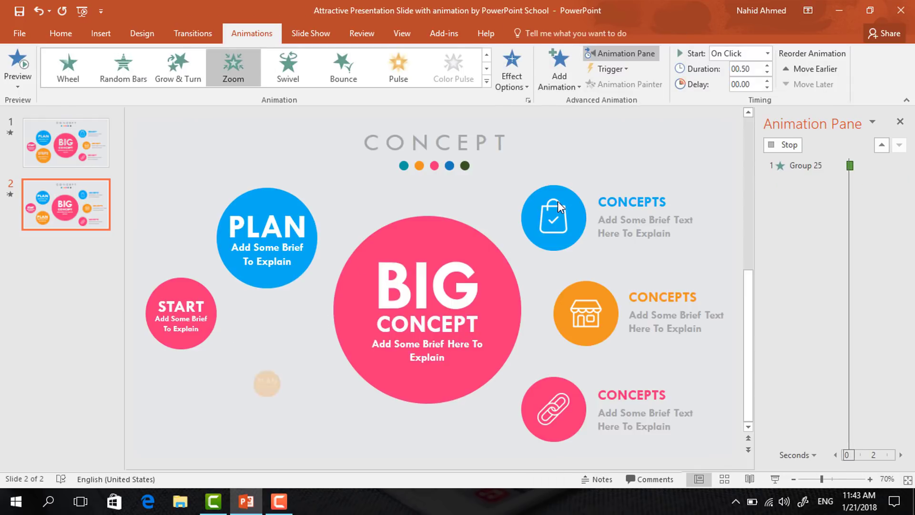
{"action": "left_click", "coordinate": [767, 53]}
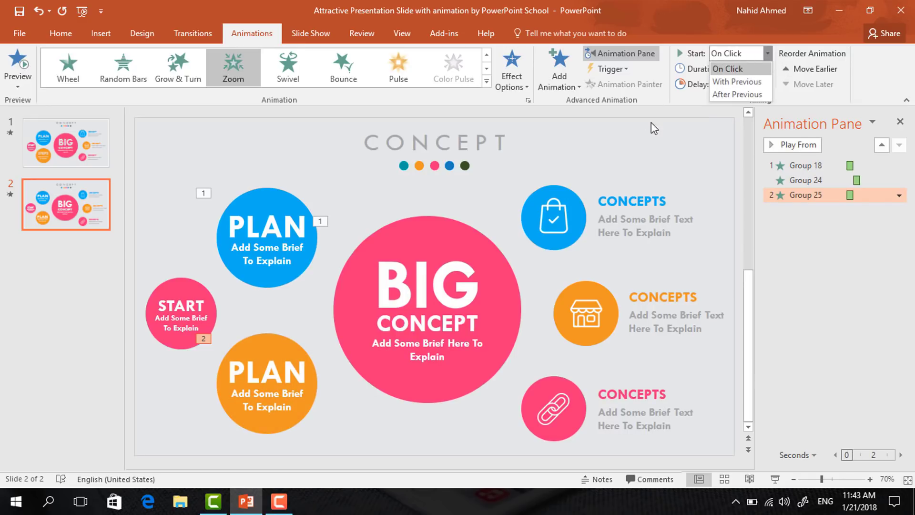
{"action": "left_click", "coordinate": [736, 94]}
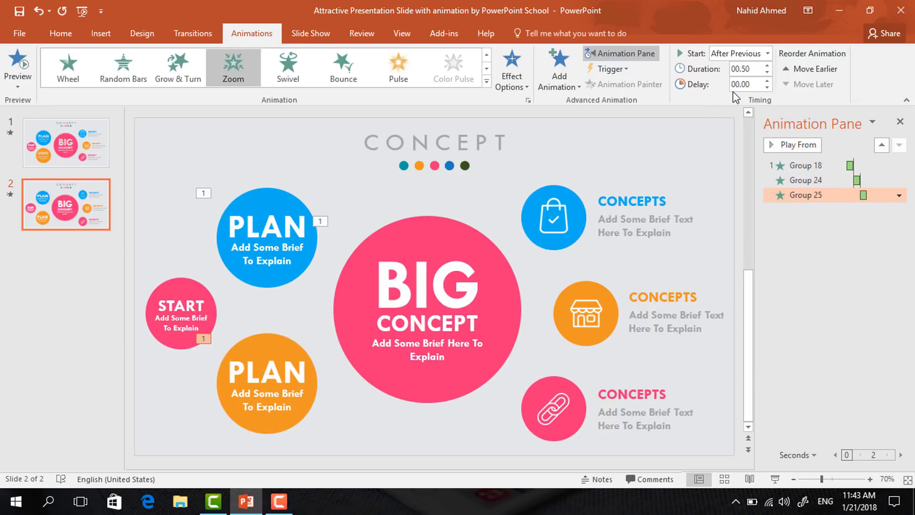
Give the START circle a Zoom entrance starting After Previous
{"action": "left_click", "coordinate": [193, 289]}
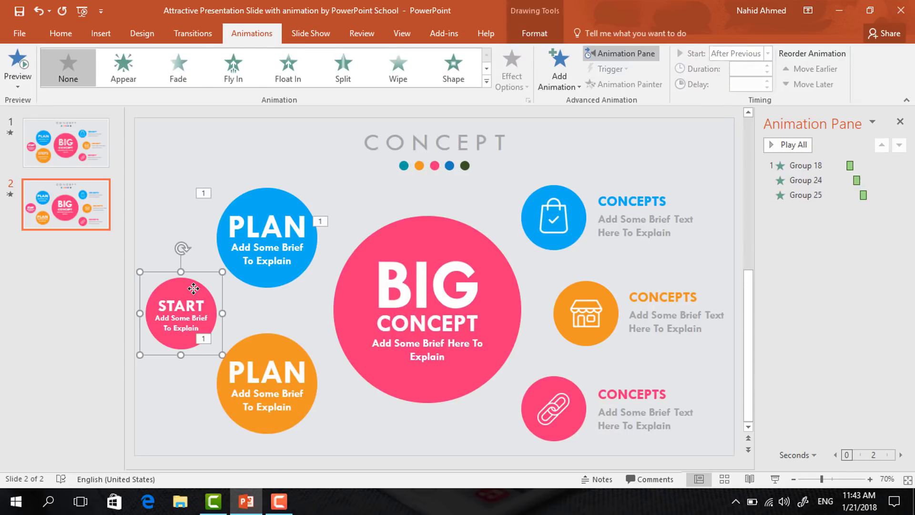
{"action": "left_click", "coordinate": [567, 88]}
{"action": "left_click", "coordinate": [565, 199]}
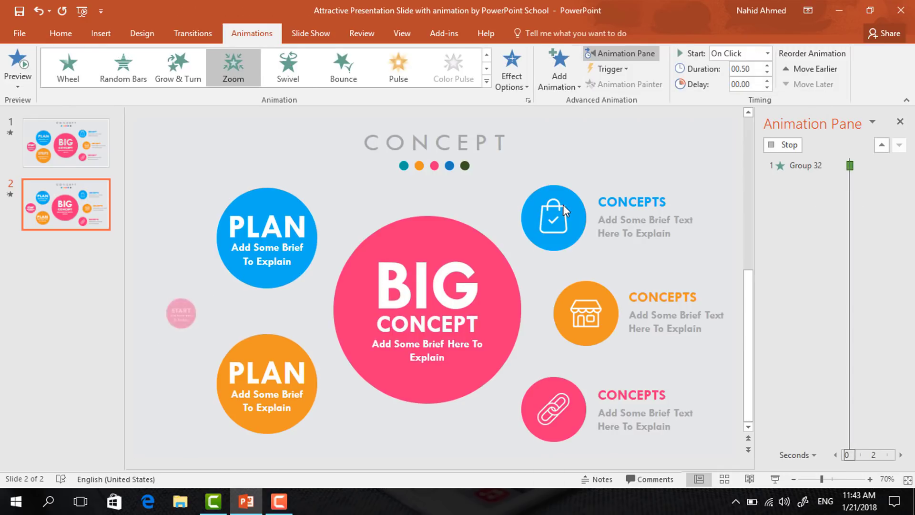
{"action": "left_click", "coordinate": [767, 53]}
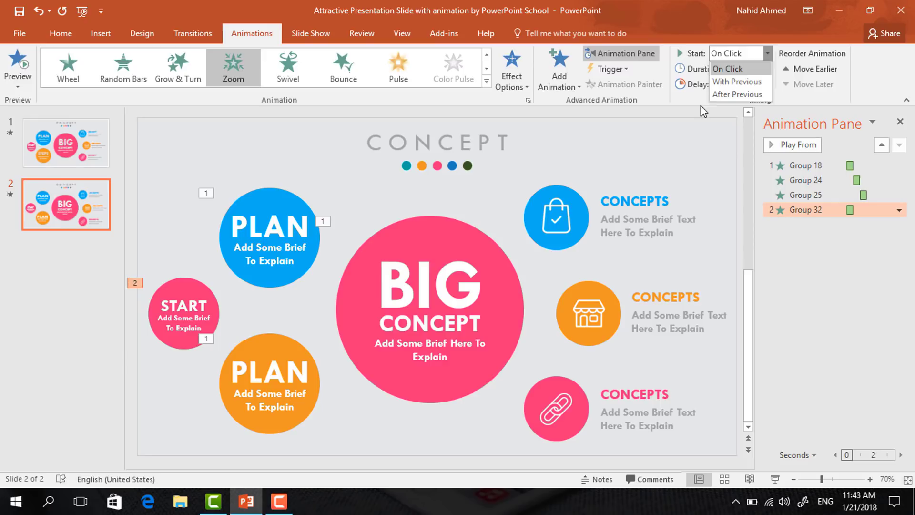
{"action": "left_click", "coordinate": [712, 96]}
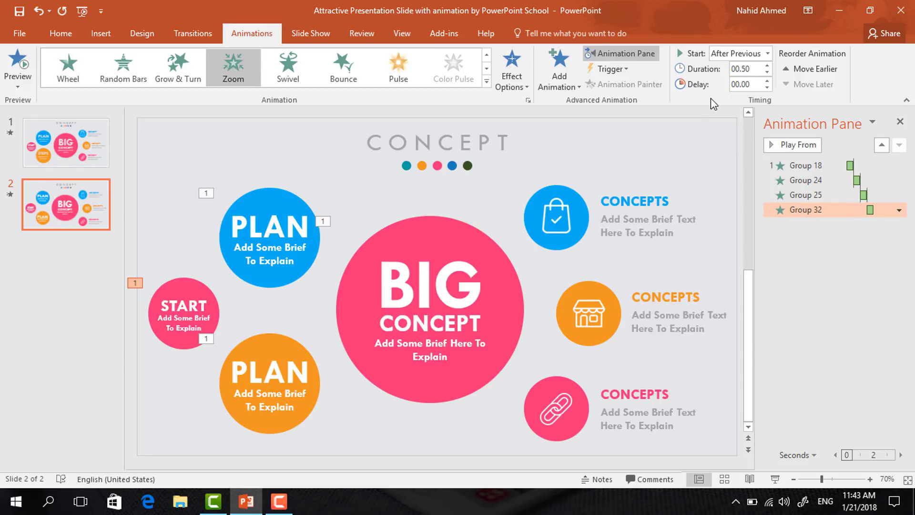
{"action": "left_click", "coordinate": [579, 203]}
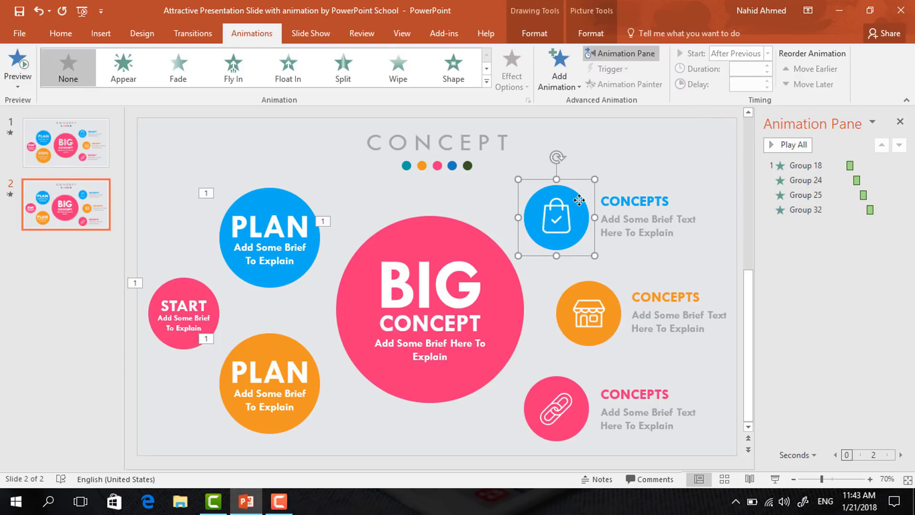
Give the blue bag icon a Zoom entrance starting After Previous
{"action": "left_click", "coordinate": [567, 75]}
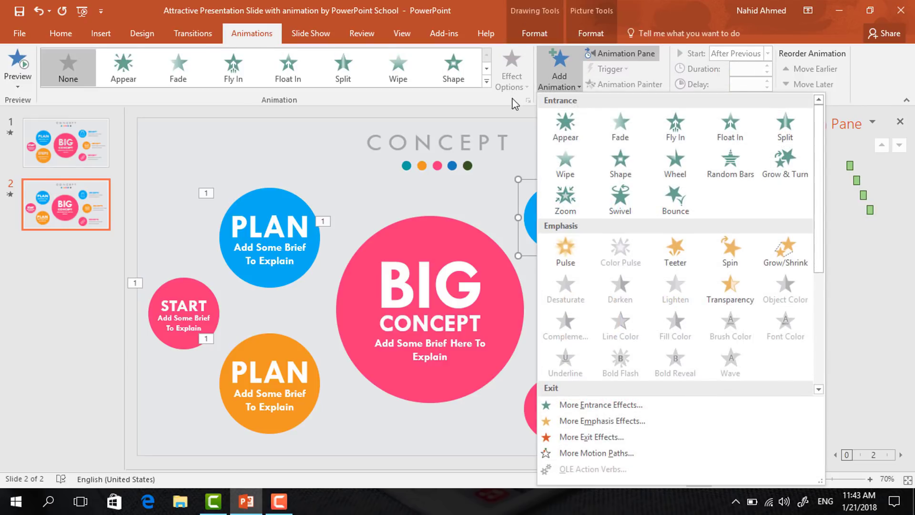
{"action": "left_click", "coordinate": [575, 205]}
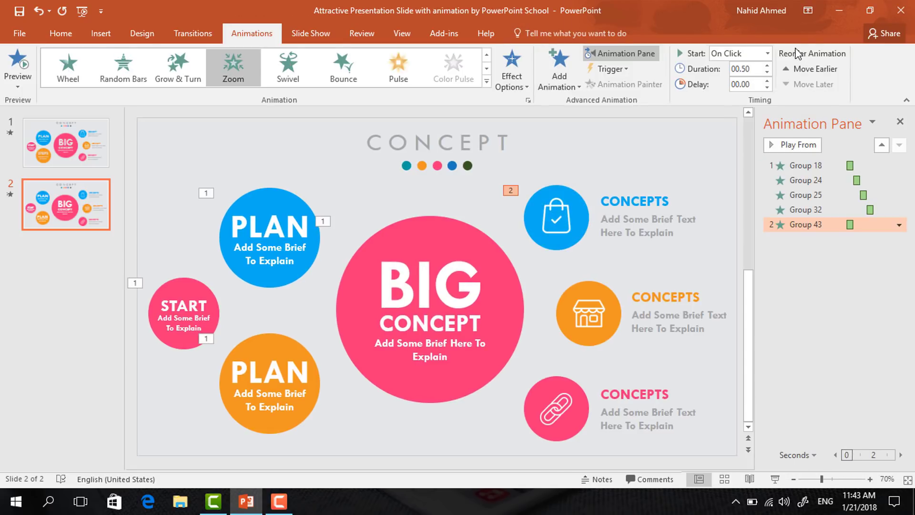
{"action": "left_click", "coordinate": [767, 54]}
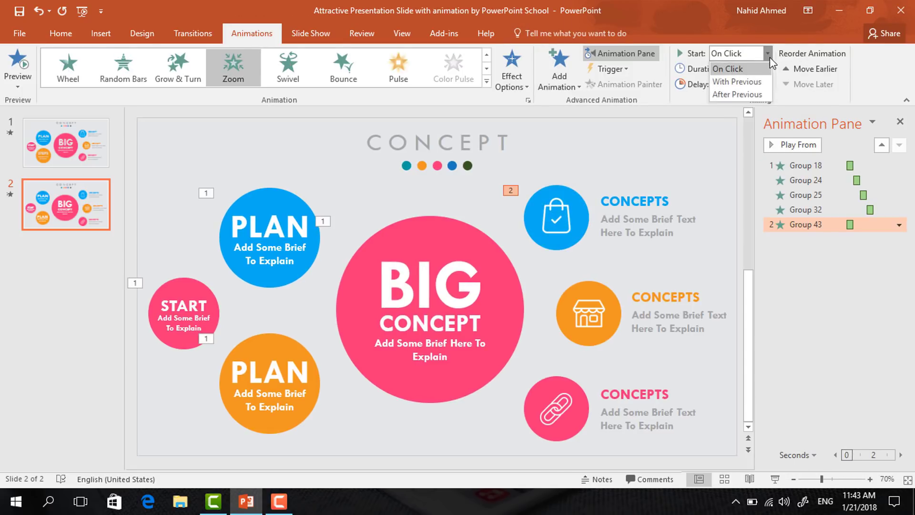
{"action": "left_click", "coordinate": [724, 95]}
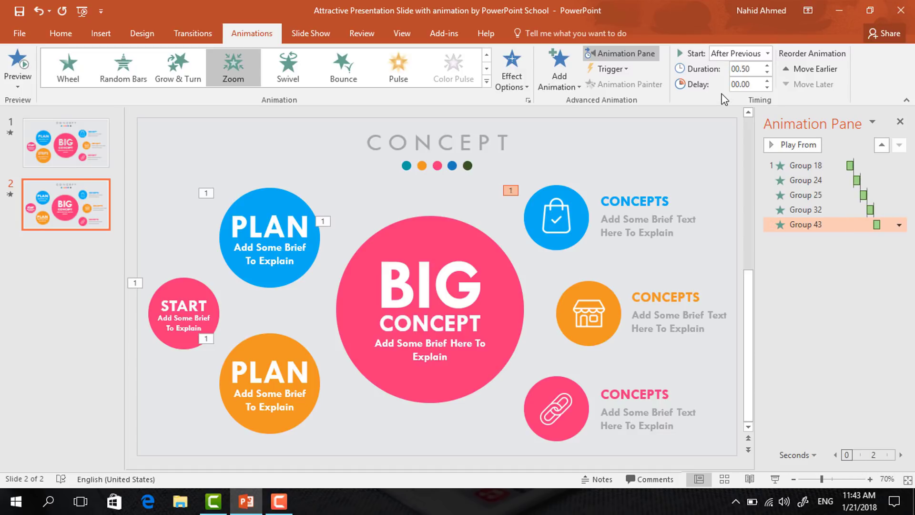
Make its CONCEPTS text Fly In from the right, After Previous, lasting 0.25 seconds
{"action": "left_click", "coordinate": [674, 193]}
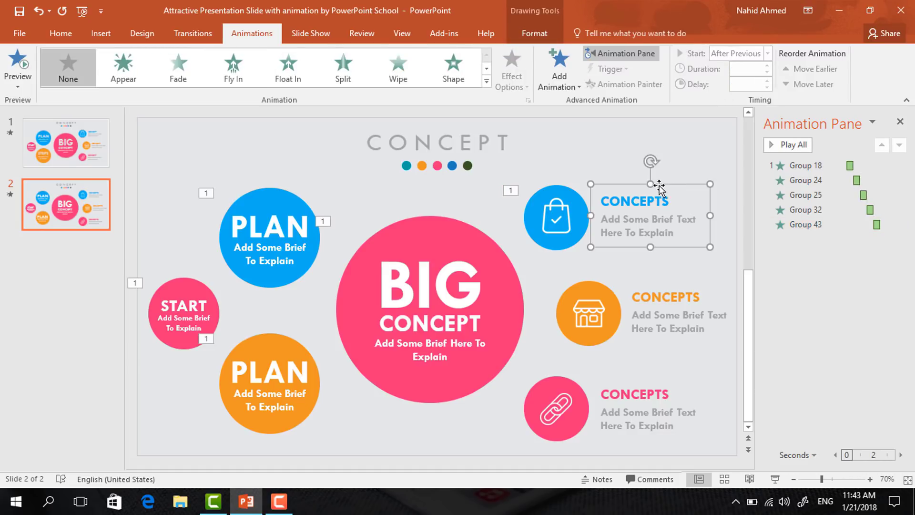
{"action": "left_click", "coordinate": [565, 84]}
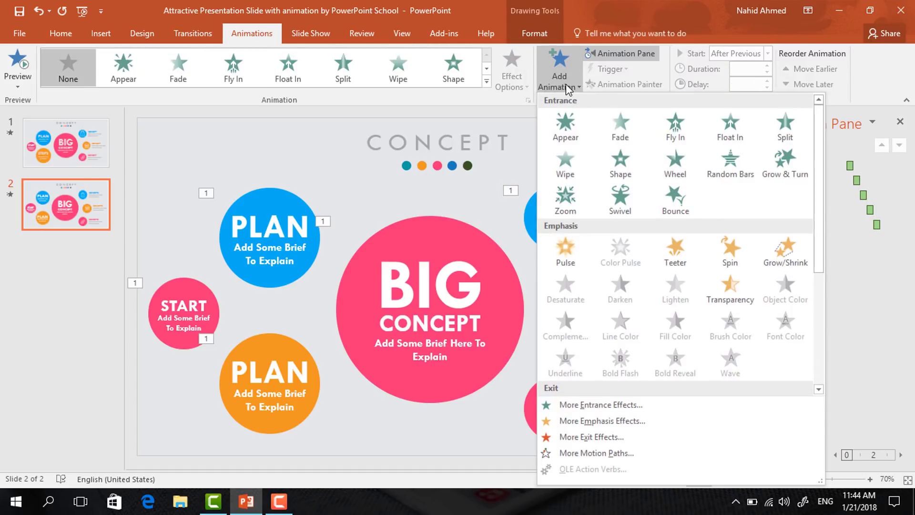
{"action": "left_click", "coordinate": [687, 138]}
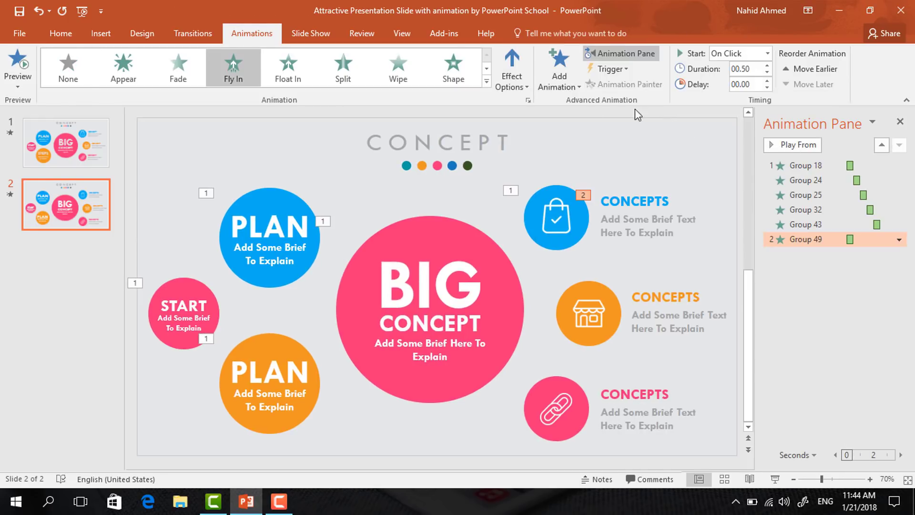
{"action": "left_click", "coordinate": [508, 86]}
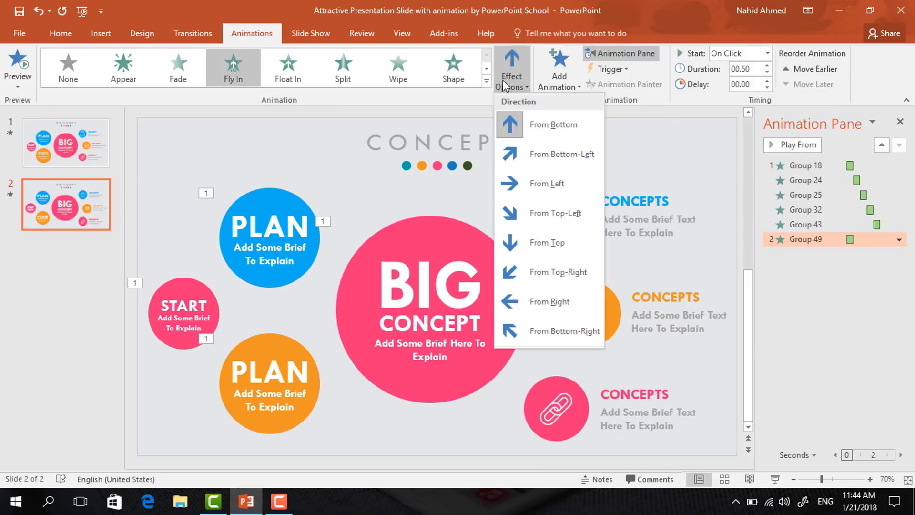
{"action": "left_click", "coordinate": [527, 303]}
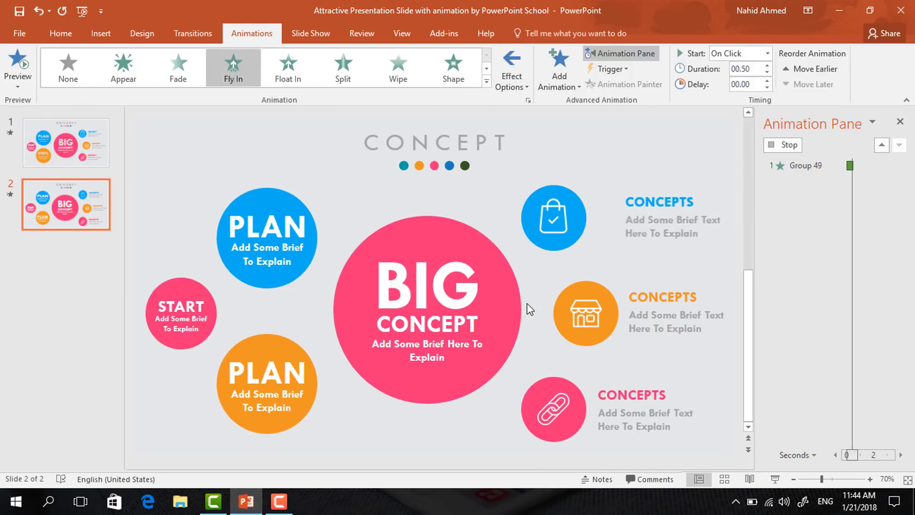
{"action": "left_click", "coordinate": [766, 56]}
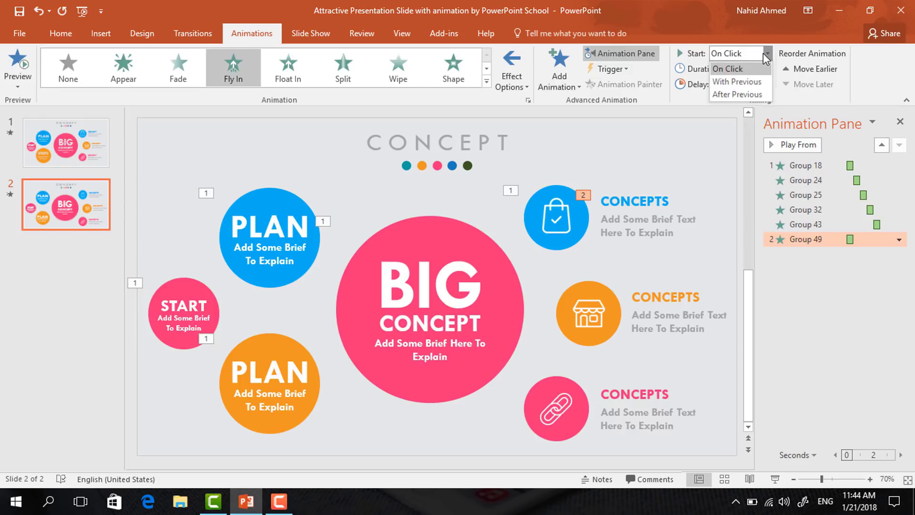
{"action": "left_click", "coordinate": [721, 94]}
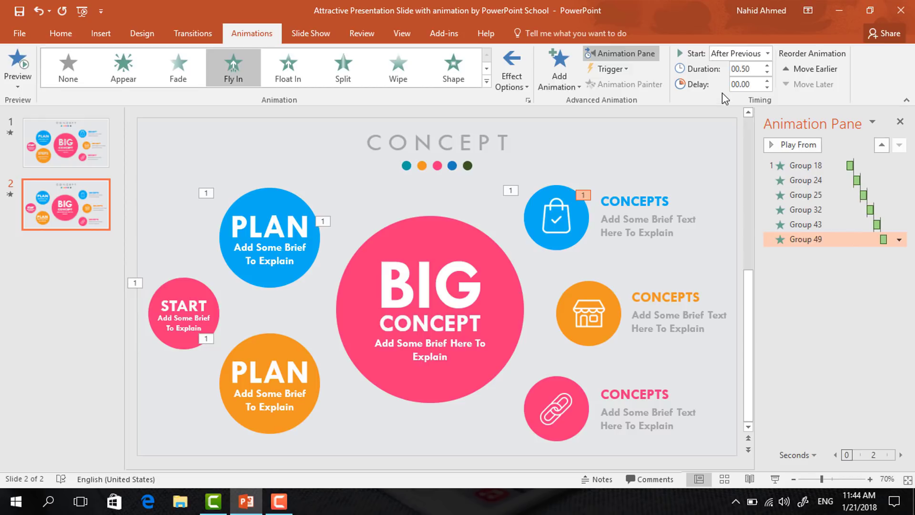
{"action": "left_click", "coordinate": [766, 73]}
Give the orange store icon a Zoom entrance starting After Previous
{"action": "left_click", "coordinate": [578, 288]}
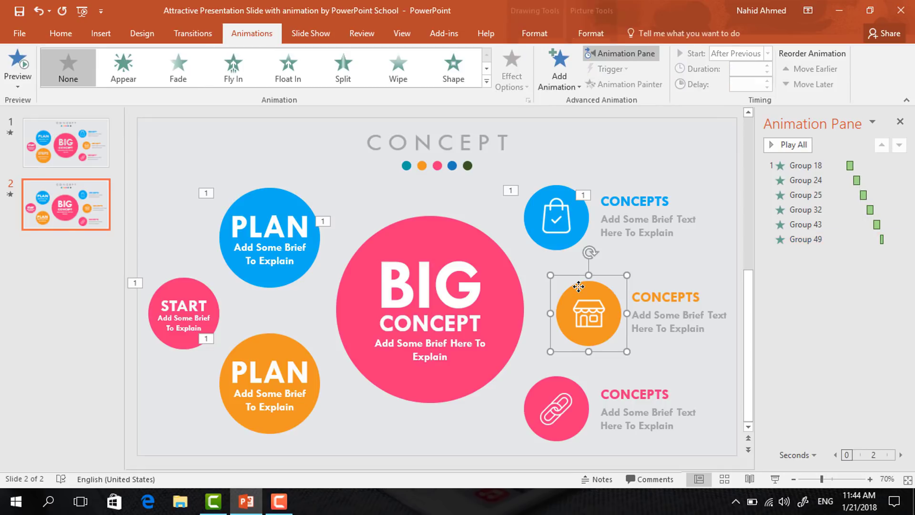
{"action": "left_click", "coordinate": [570, 87]}
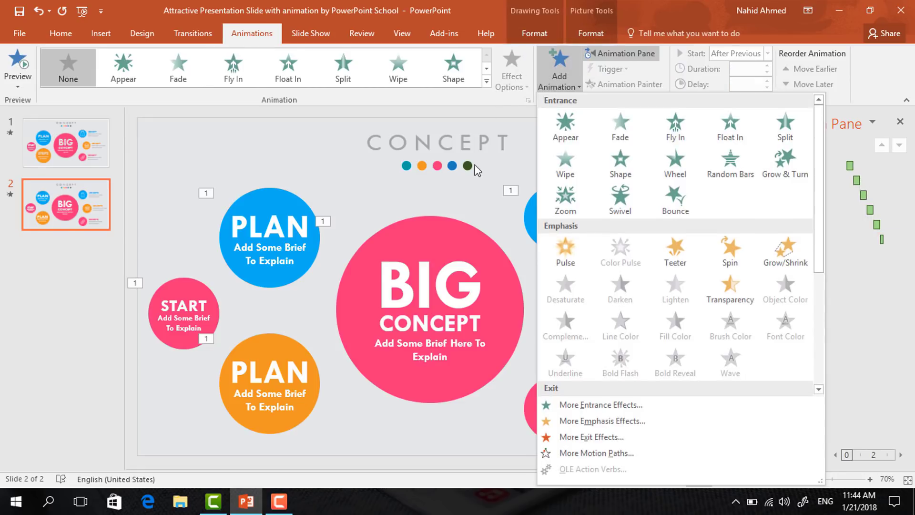
{"action": "left_click", "coordinate": [560, 200]}
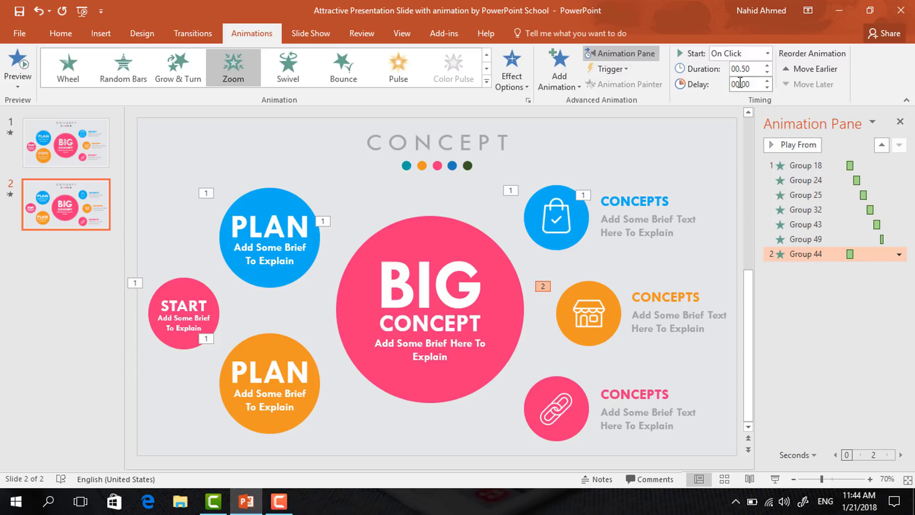
{"action": "left_click", "coordinate": [766, 52]}
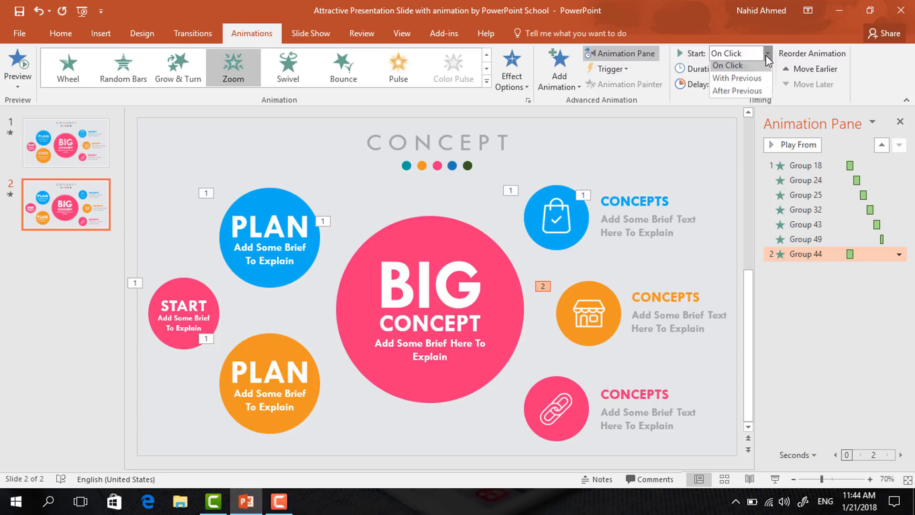
{"action": "left_click", "coordinate": [727, 94]}
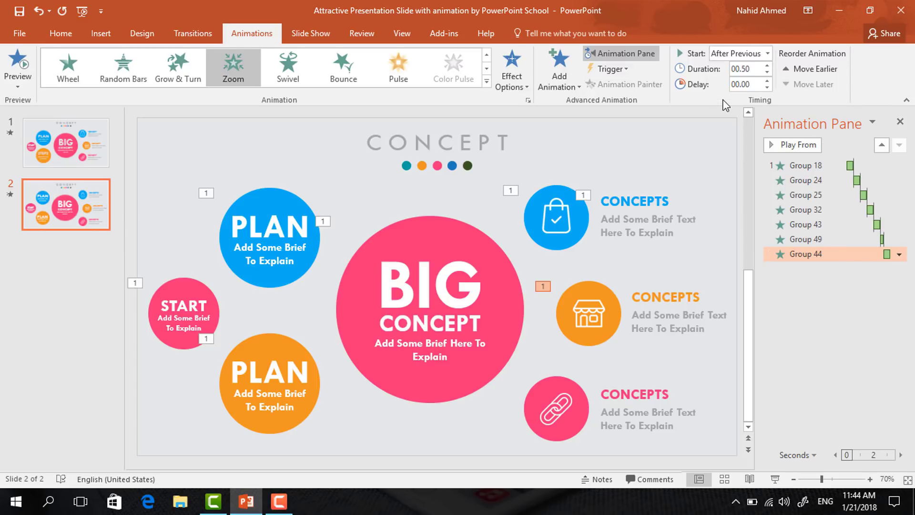
Make the orange CONCEPTS text Fly In from the right, After Previous, lasting 0.25 seconds
{"action": "left_click", "coordinate": [703, 290]}
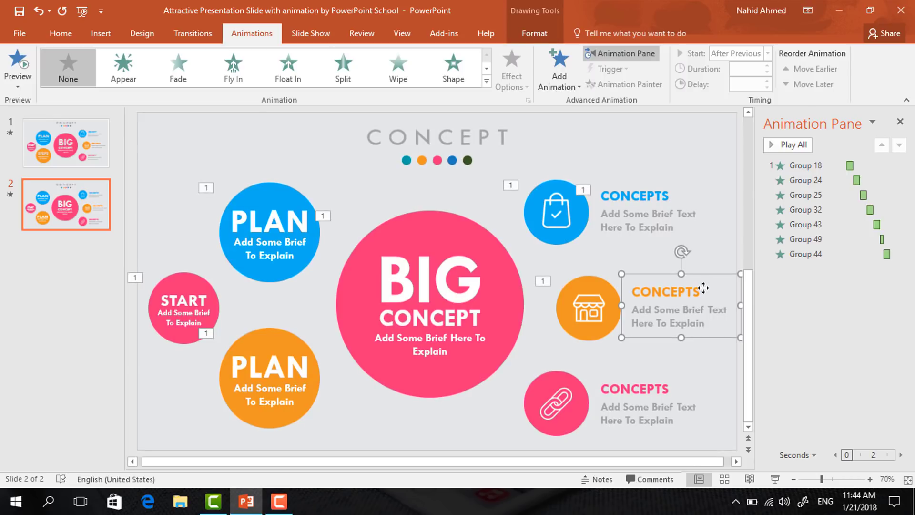
{"action": "left_click", "coordinate": [553, 90]}
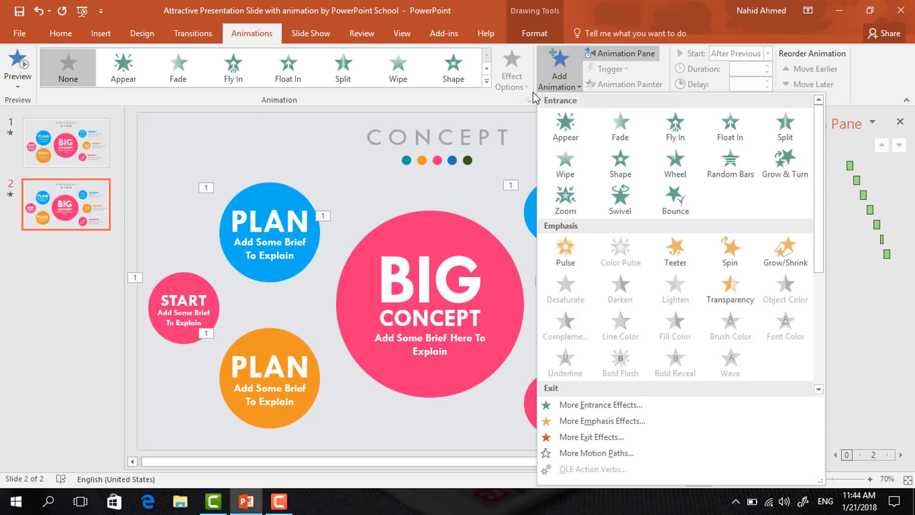
{"action": "left_click", "coordinate": [686, 130]}
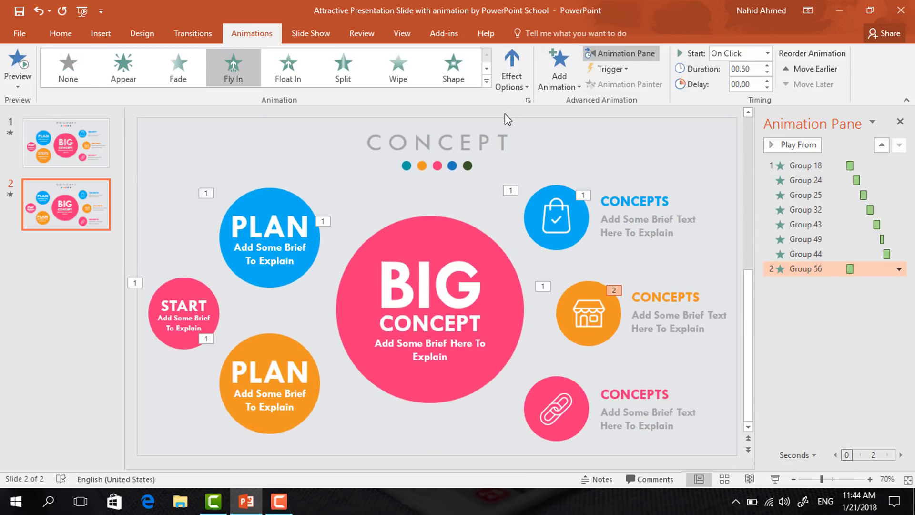
{"action": "left_click", "coordinate": [503, 87]}
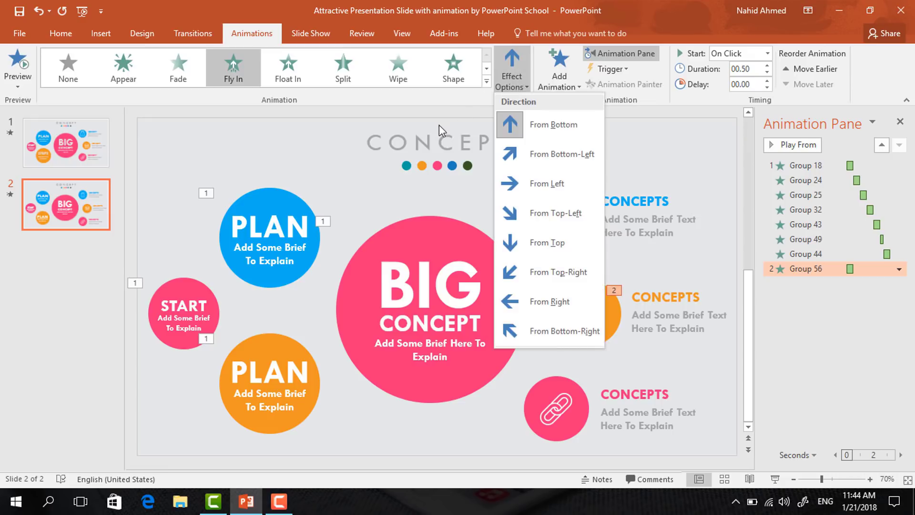
{"action": "left_click", "coordinate": [559, 297]}
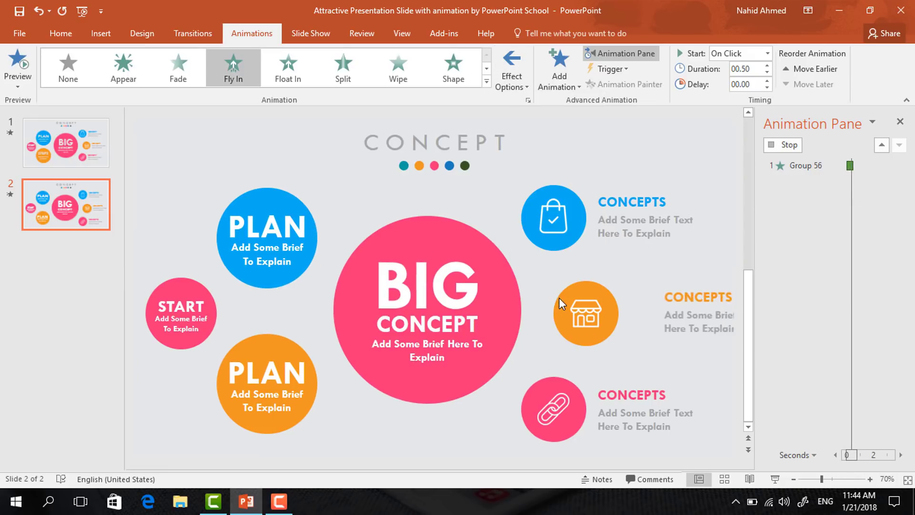
{"action": "left_click", "coordinate": [766, 54]}
{"action": "left_click", "coordinate": [734, 97]}
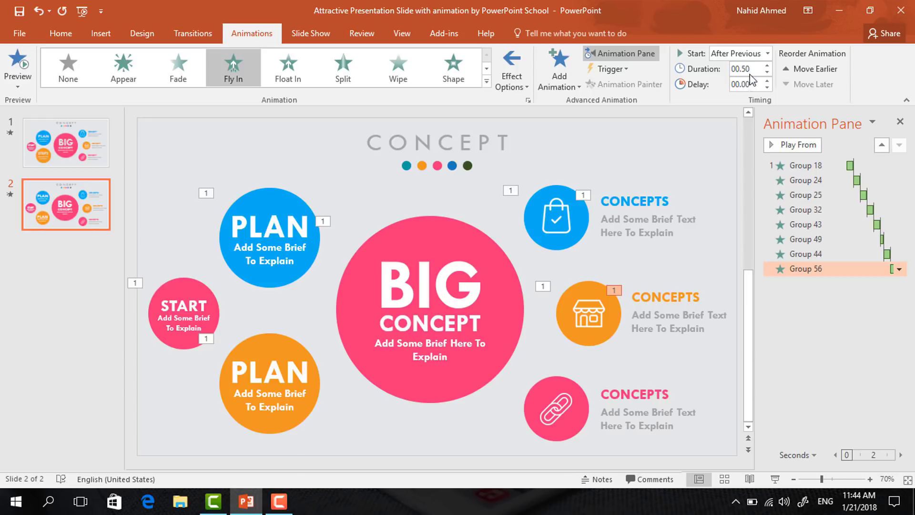
{"action": "left_click", "coordinate": [767, 73]}
{"action": "left_click", "coordinate": [564, 383]}
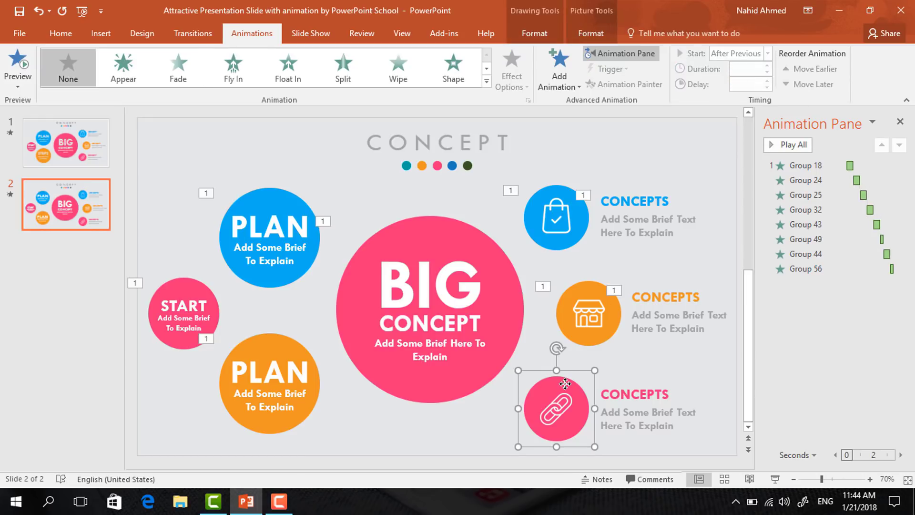
Give the pink link icon a Zoom entrance starting After Previous
{"action": "left_click", "coordinate": [568, 77]}
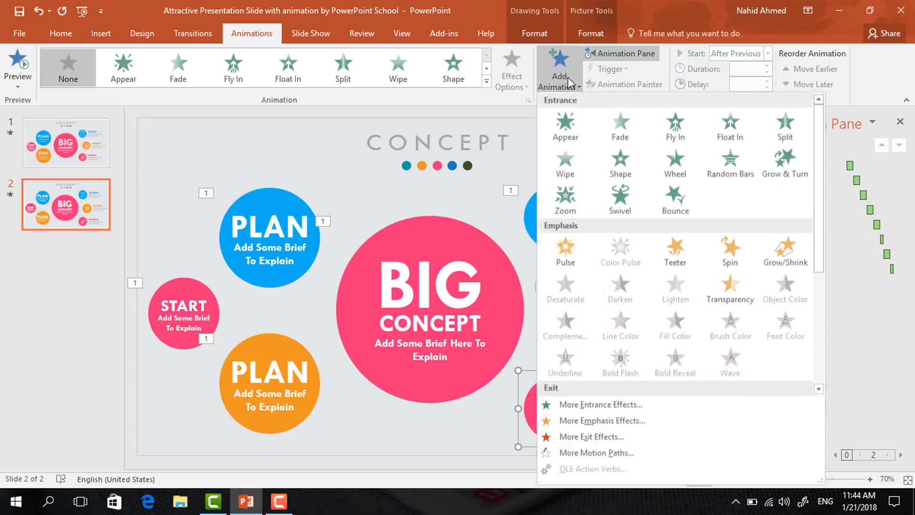
{"action": "left_click", "coordinate": [587, 195]}
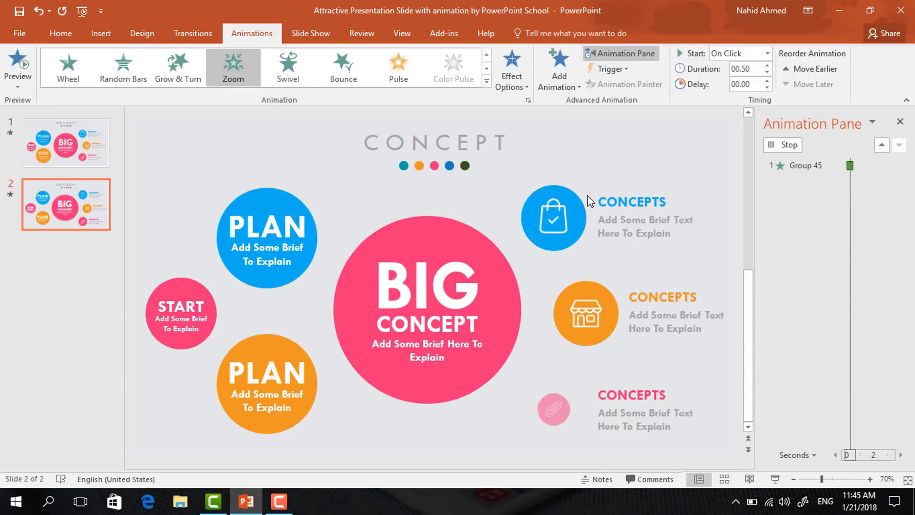
{"action": "left_click", "coordinate": [764, 54]}
{"action": "left_click", "coordinate": [722, 96]}
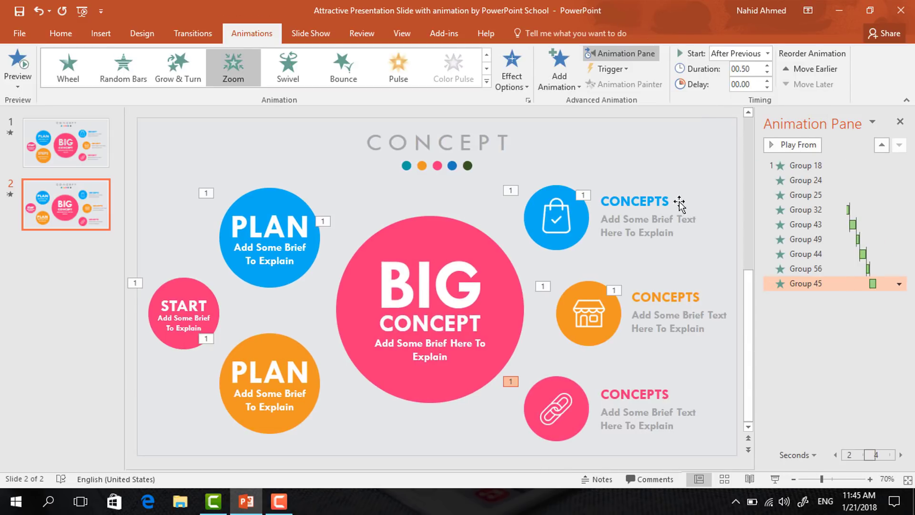
Give the bottom CONCEPTS text a Fly In entrance and bring up its direction options
{"action": "left_click", "coordinate": [680, 379]}
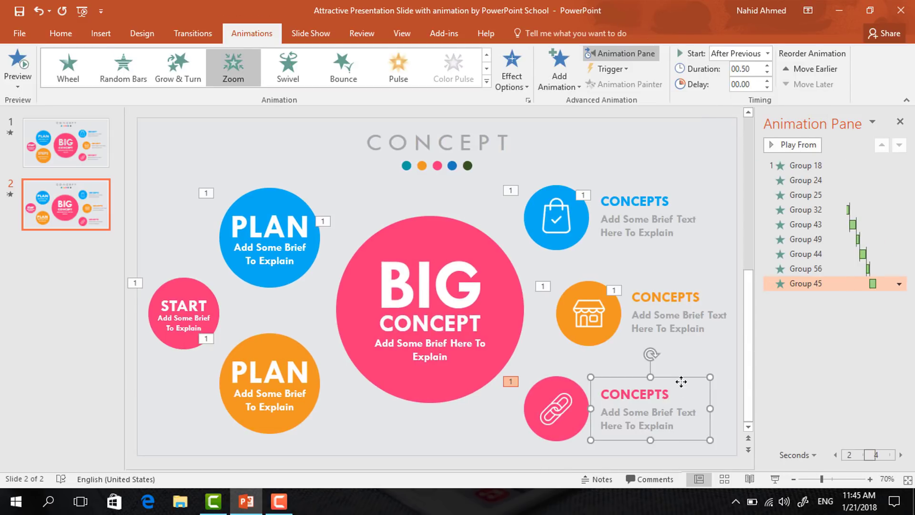
{"action": "left_click", "coordinate": [567, 84]}
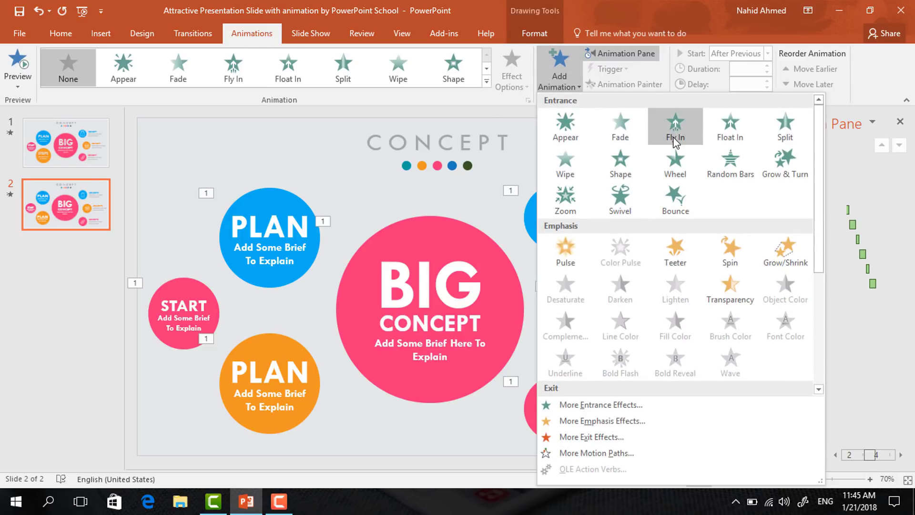
{"action": "left_click", "coordinate": [678, 130]}
{"action": "left_click", "coordinate": [510, 87]}
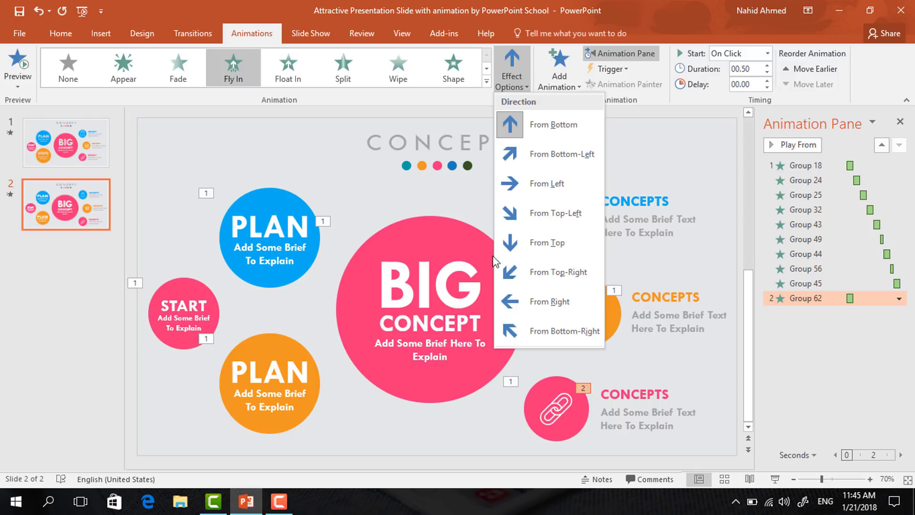